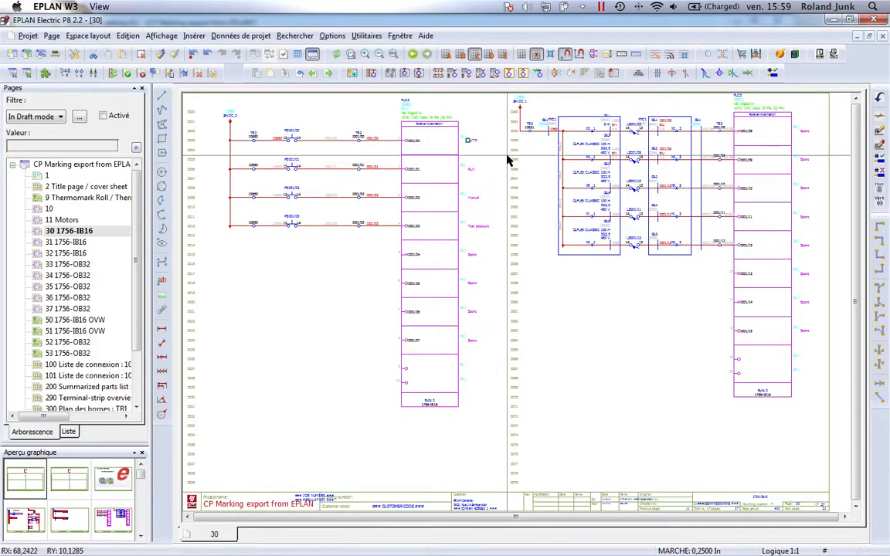
- Open the CLIP PROJECT marking export for the project and choose the Individuellement export mode
left_click(480, 151)
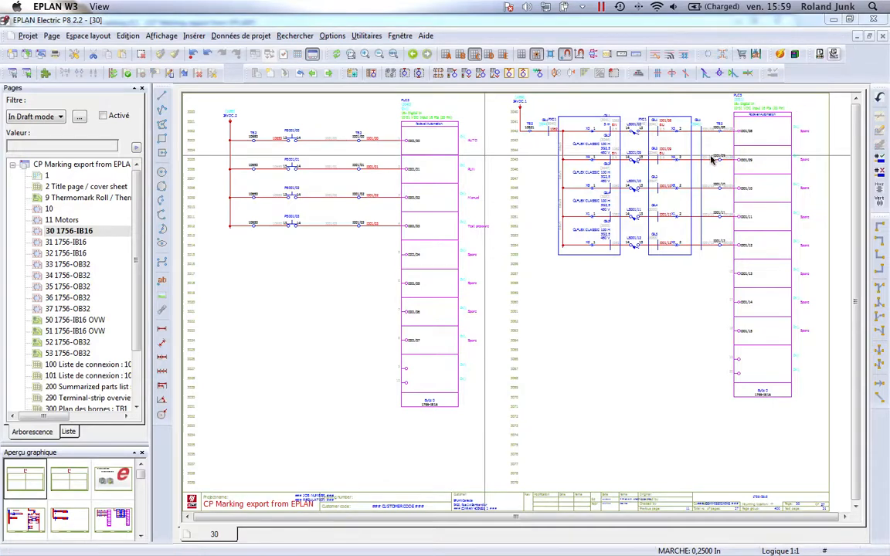
left_click(332, 240)
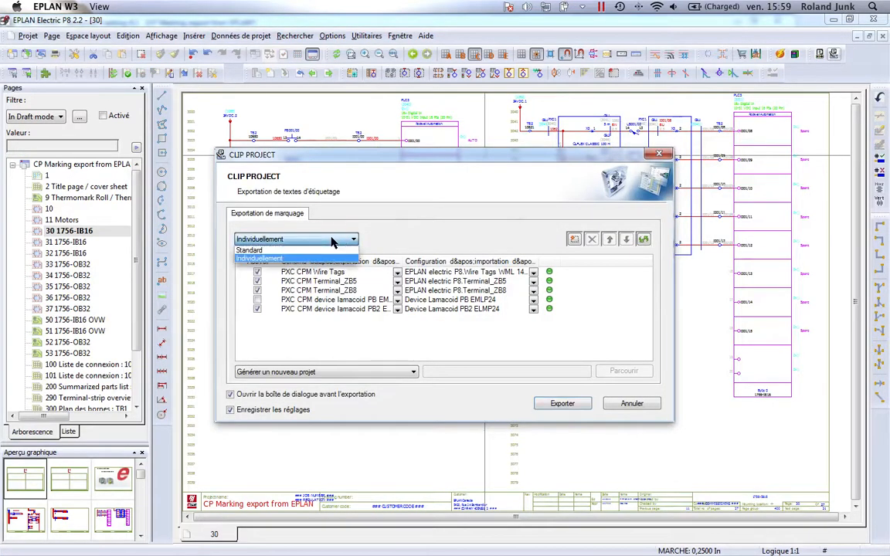
left_click(323, 259)
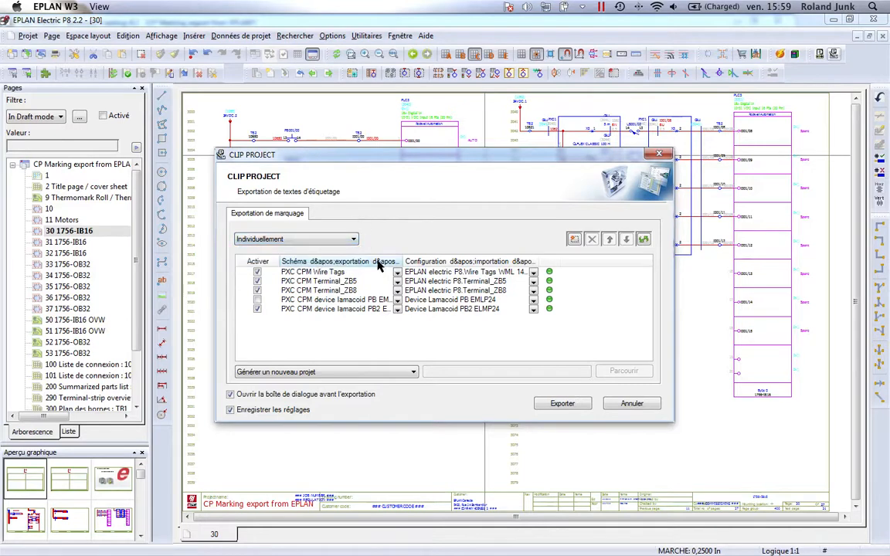
- Review the PXC CPM Wire Tags, Terminal_ZB5 and Terminal_ZB8 export schemes in the marking export list
left_click(334, 273)
left_click(339, 281)
left_click(340, 291)
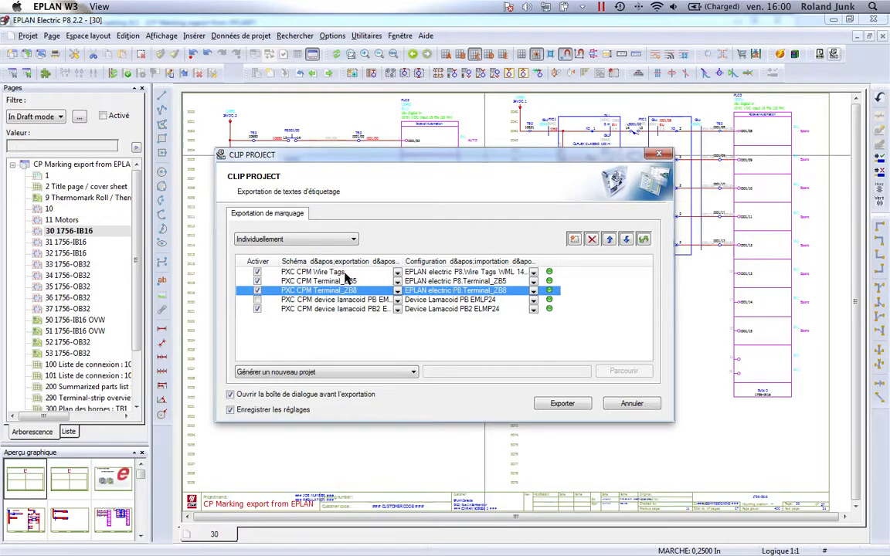
left_click(344, 273)
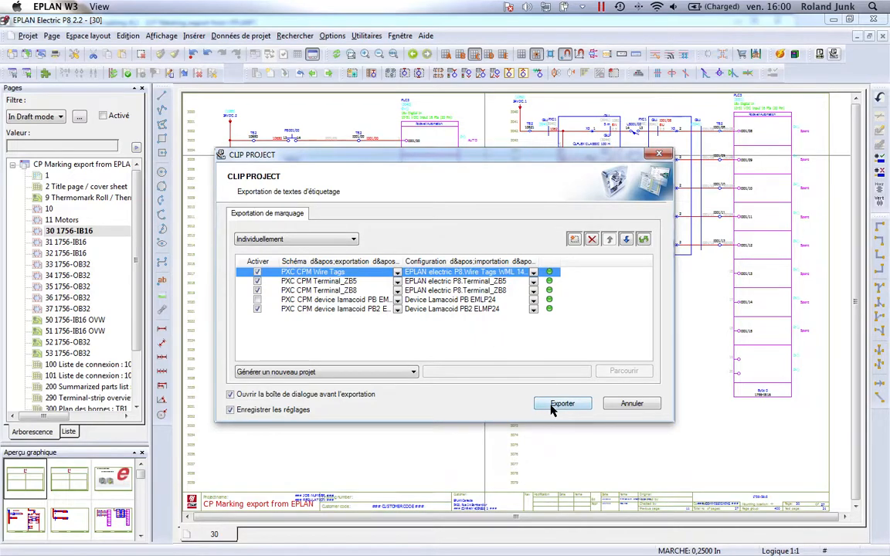
- Switch to CLIP PROJECT marking and inspect the imported WML 14 (25x19)R / RL wire labels, including sheets 14 and 16
key("super+Tab")
key("super+Tab")
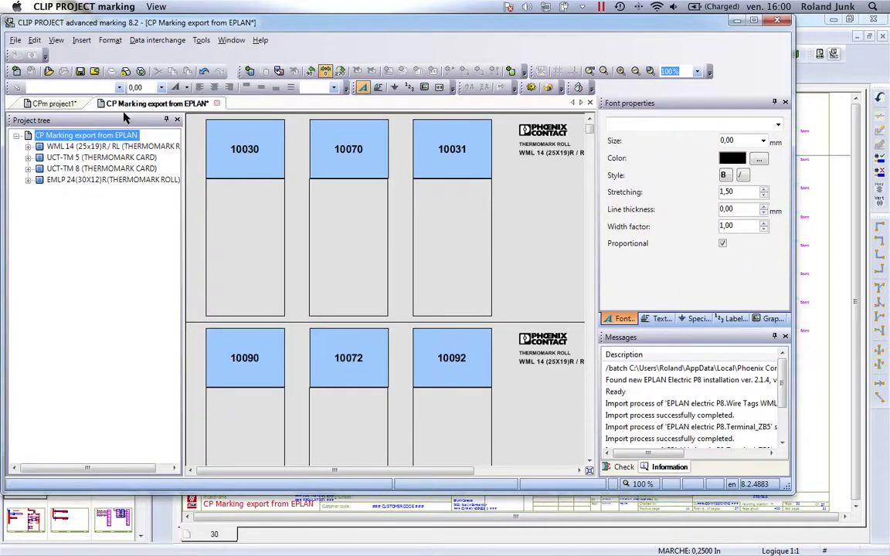
left_click(70, 146)
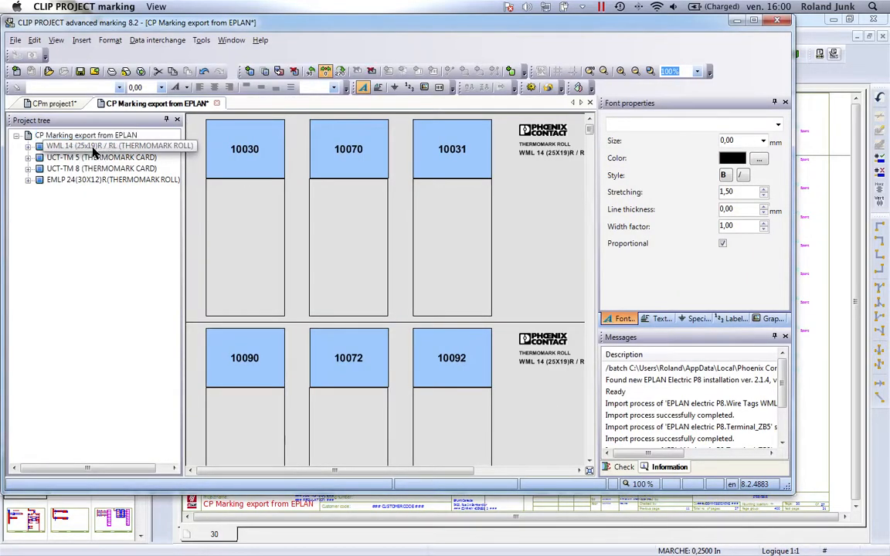
left_click(28, 147)
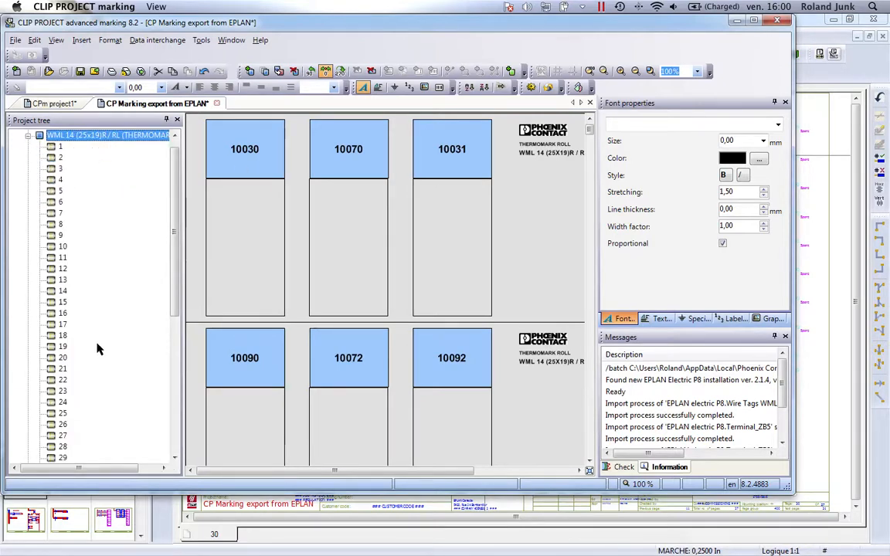
left_click(63, 290)
left_click(62, 313)
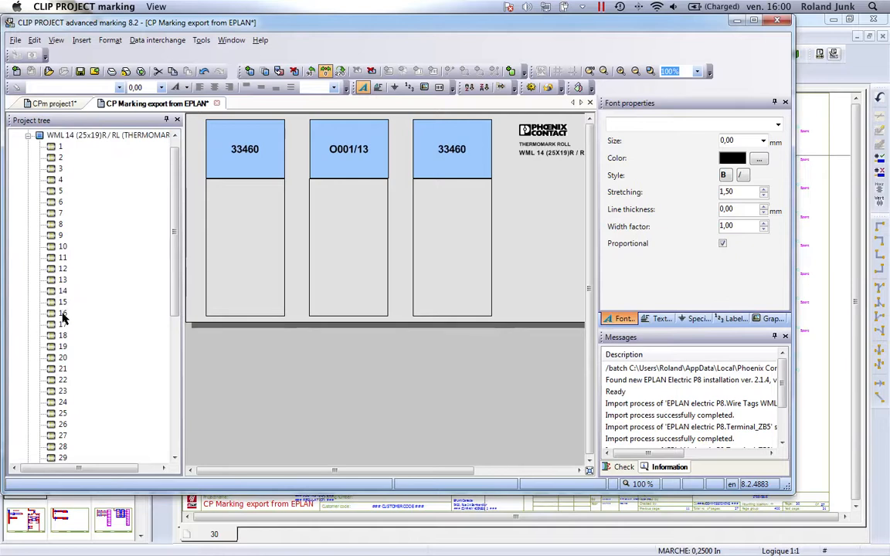
left_click(28, 135)
- Examine the imported terminal markings on the UCT-TM 5 and UCT-TM 8 cards
left_click(58, 158)
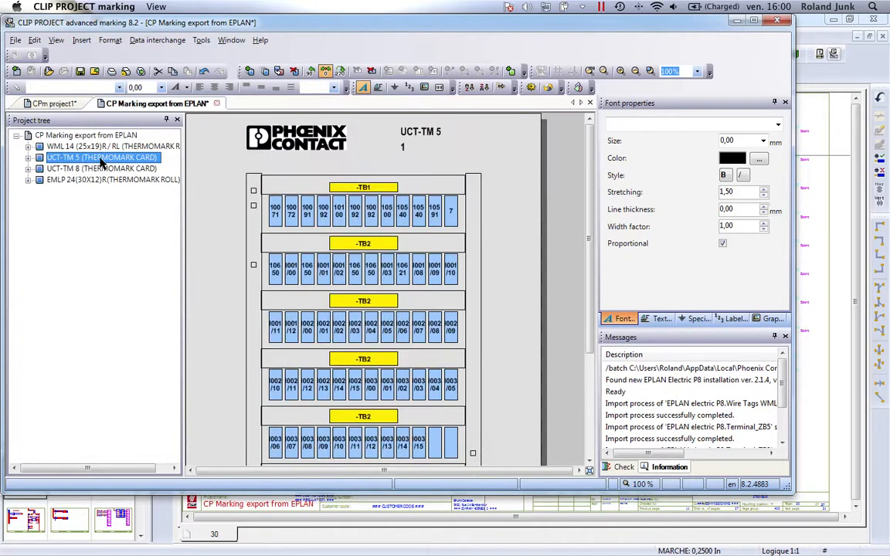
left_click(93, 168)
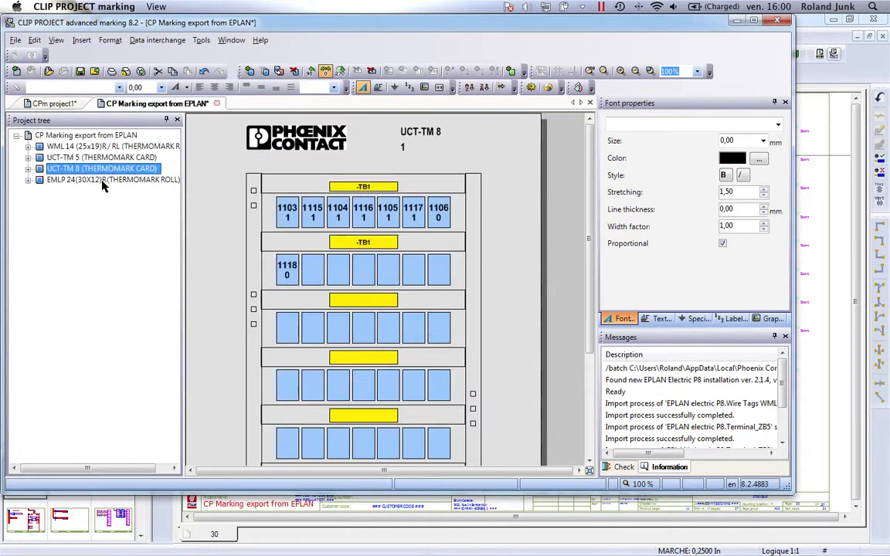
left_click(106, 159)
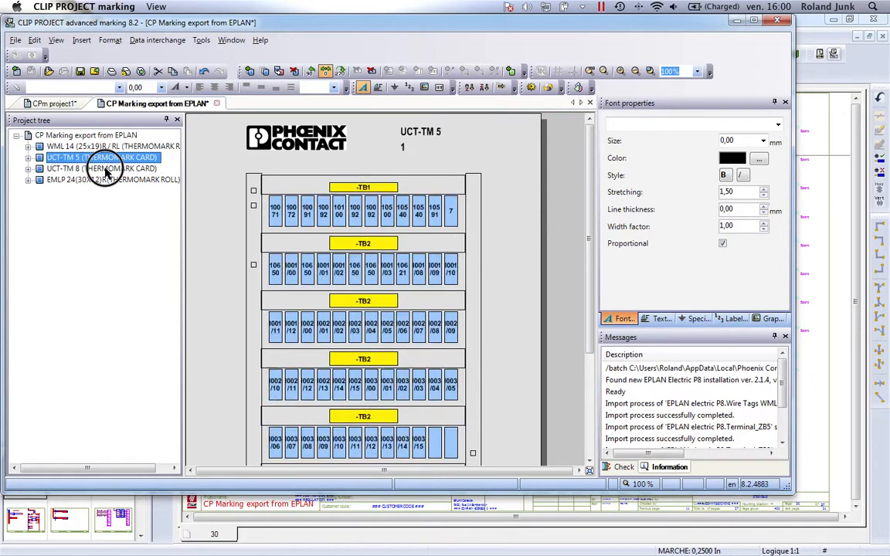
- Rotate the text of the first two marker rows on the UCT-TM 8 card to 90°
left_click(99, 168)
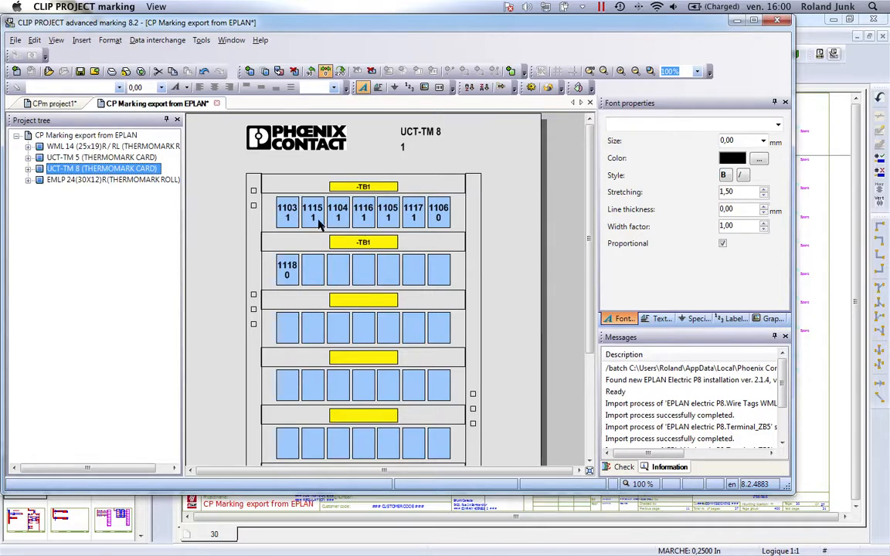
left_click_drag(227, 193, 489, 298)
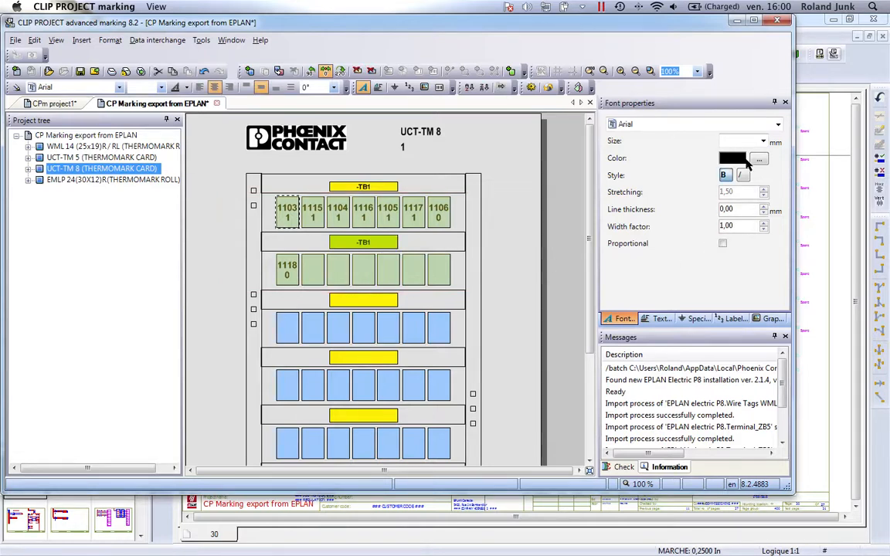
left_click(662, 319)
left_click(729, 136)
left_click(653, 151)
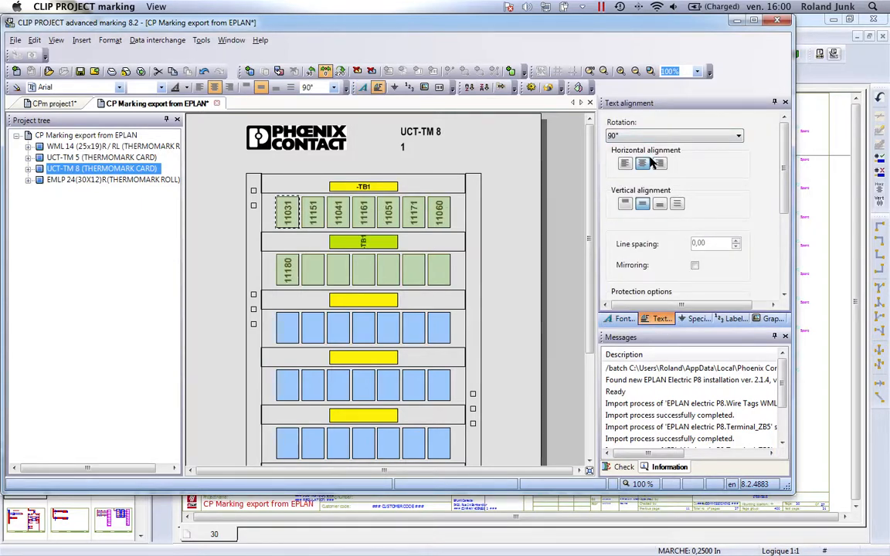
- View the UCT-TM 5 card and the EMLP 24(30X12)R device labels
left_click(135, 158)
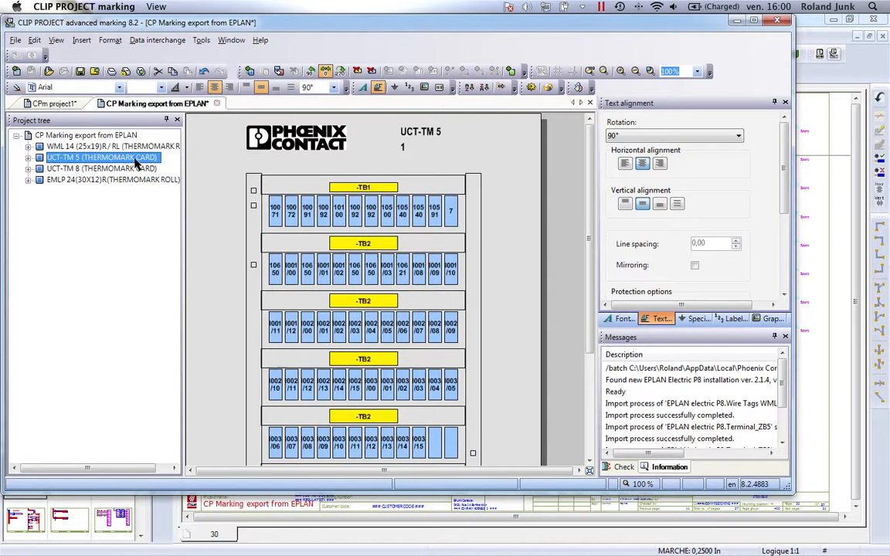
left_click(137, 180)
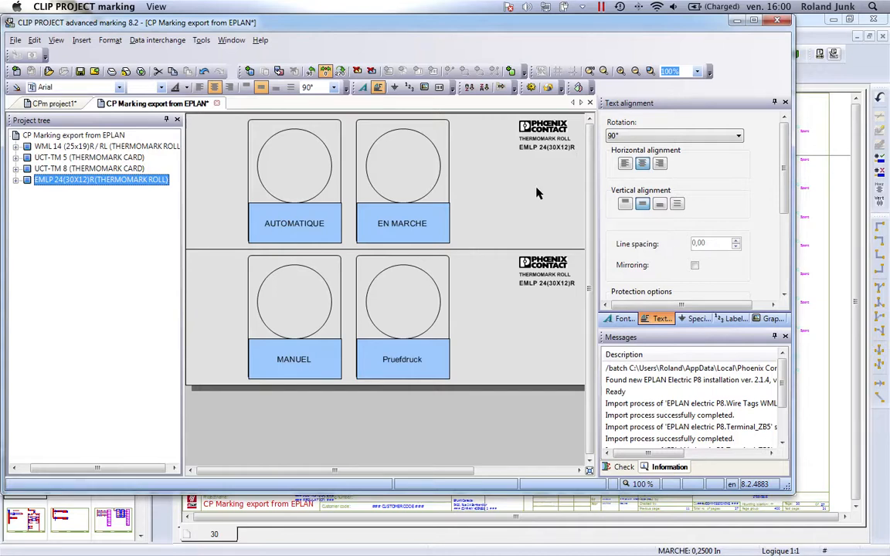
- Open the Transfer settings manager and review the Device Lamacoid PB2 ELMP24 and Device Lamacoid PB EMLP24 settings
left_click(159, 40)
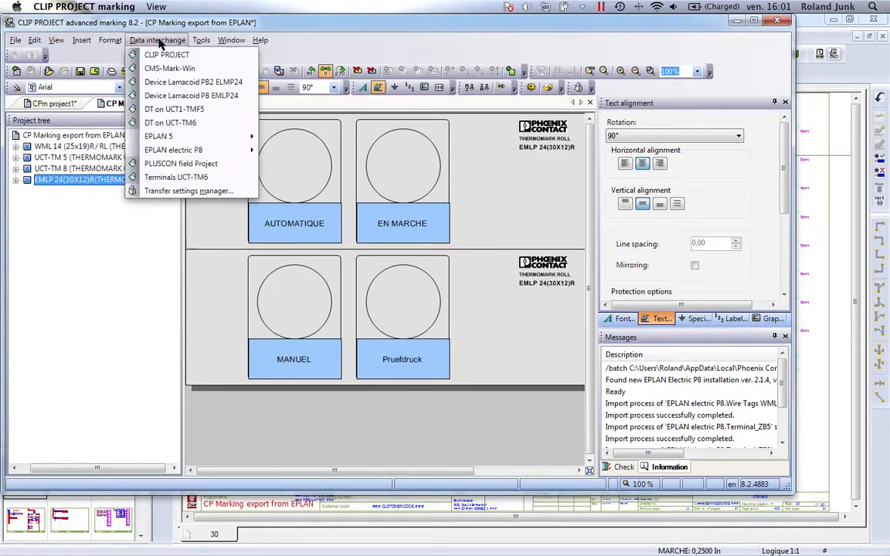
left_click(185, 191)
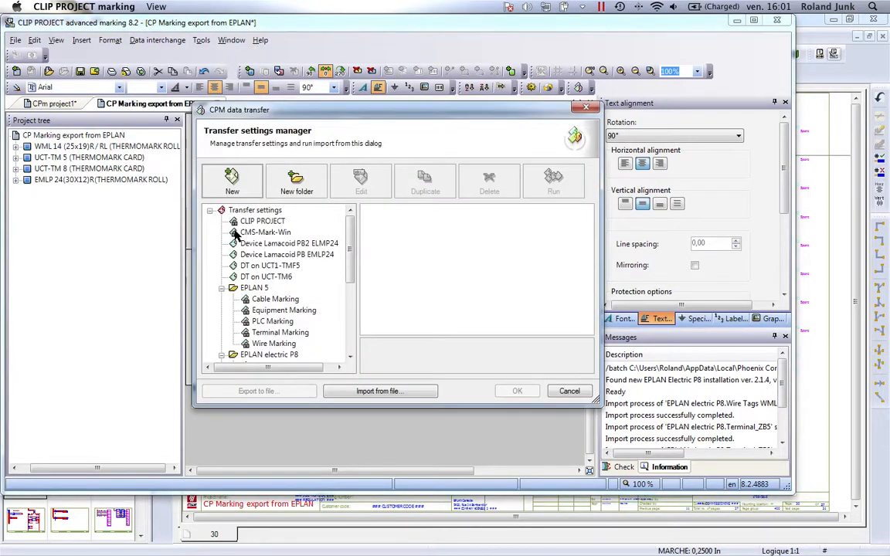
left_click(321, 249)
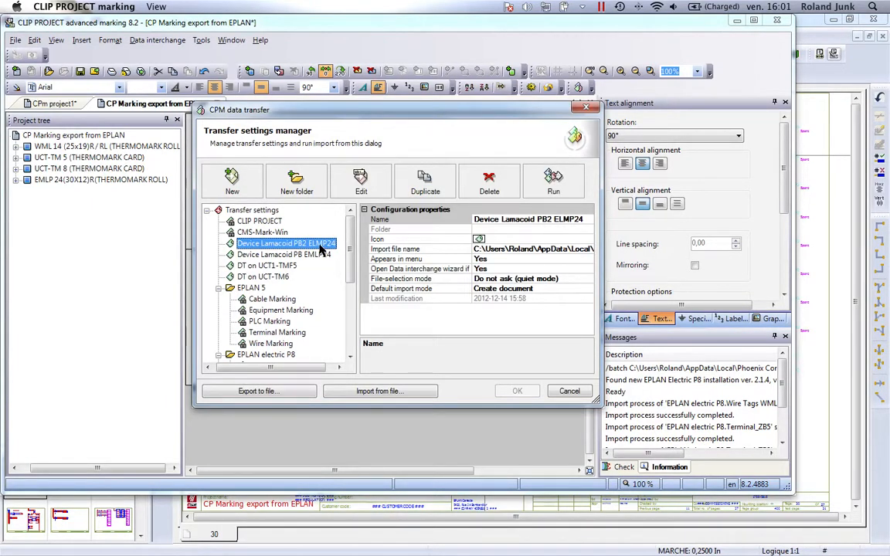
left_click(319, 255)
left_click_drag(347, 257, 354, 342)
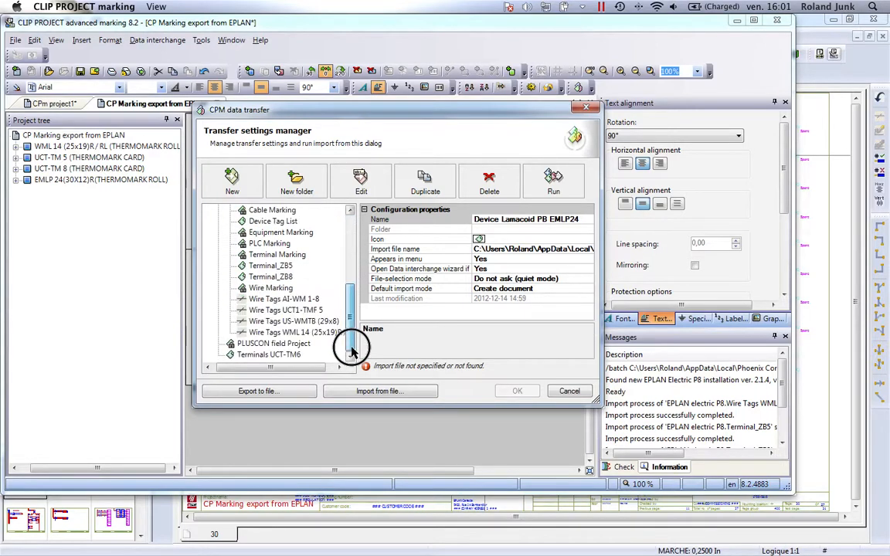
- Open the Wire Tags WML 14 (25x19)R / RL transfer setting for editing and check its import file and material mapping
left_click(305, 333)
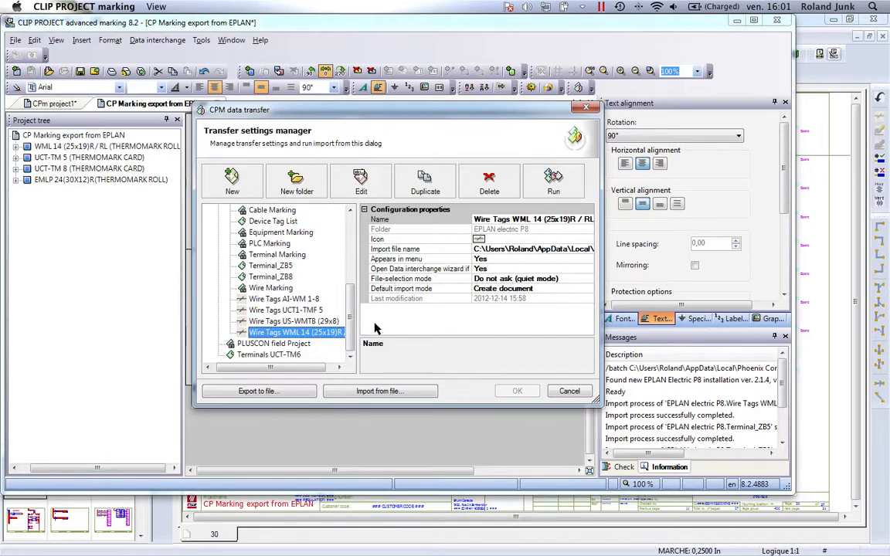
left_click(360, 181)
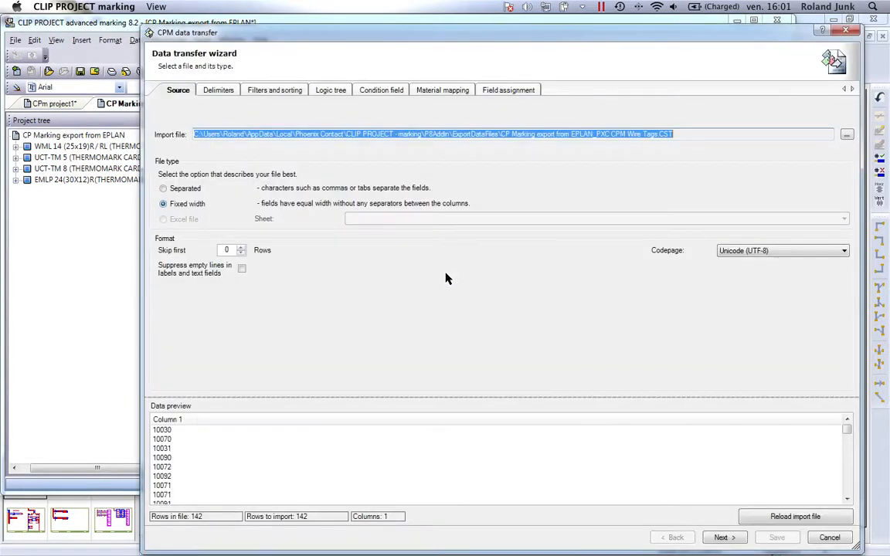
left_click(684, 135)
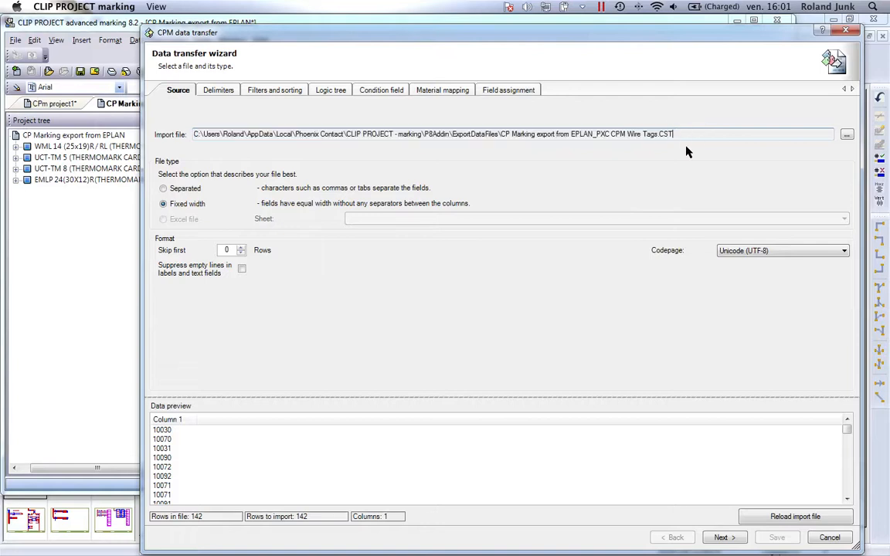
left_click(460, 91)
left_click_drag(380, 137, 297, 137)
- Add a second <Column 1> on a new line in the content of label group 1 and save the transfer setting
left_click(530, 92)
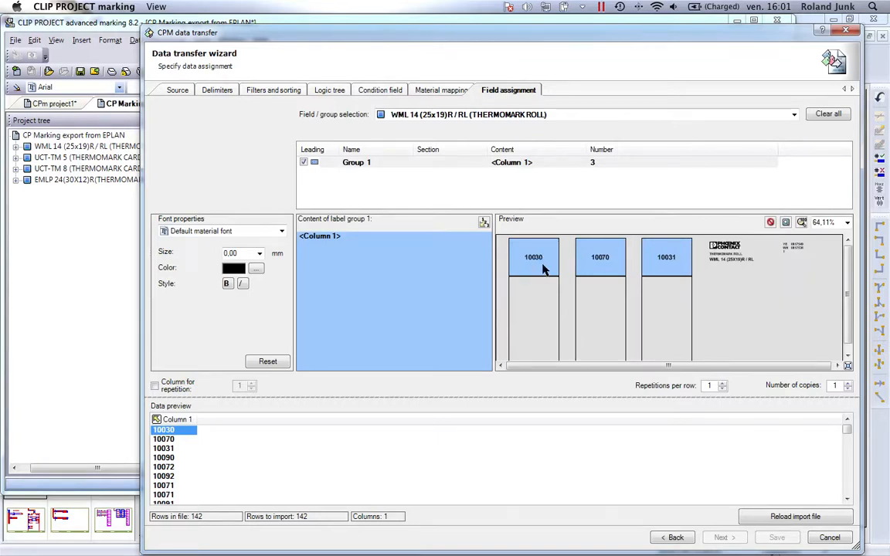
left_click_drag(177, 420, 372, 238)
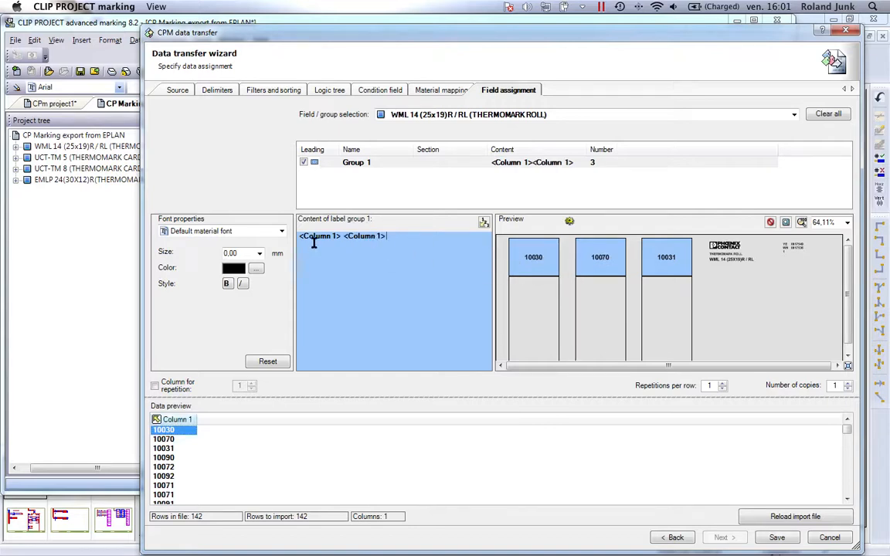
key("Return")
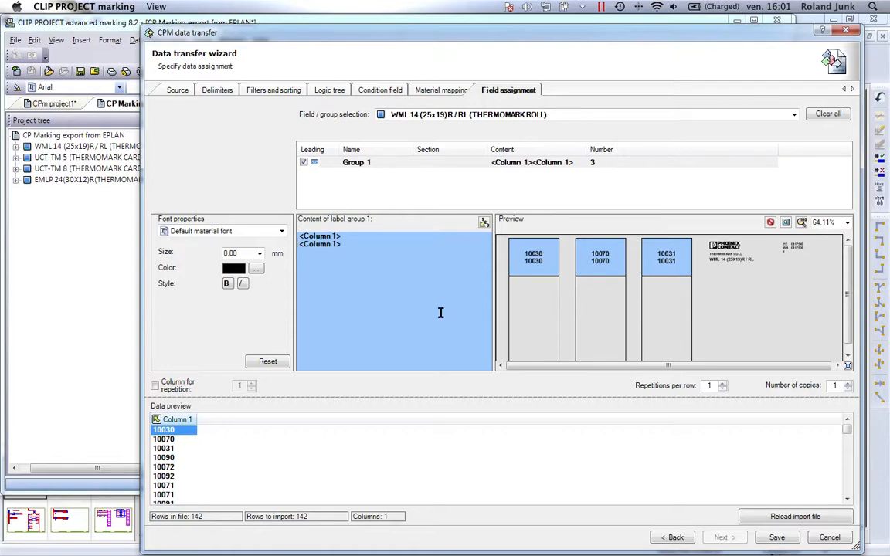
left_click(777, 538)
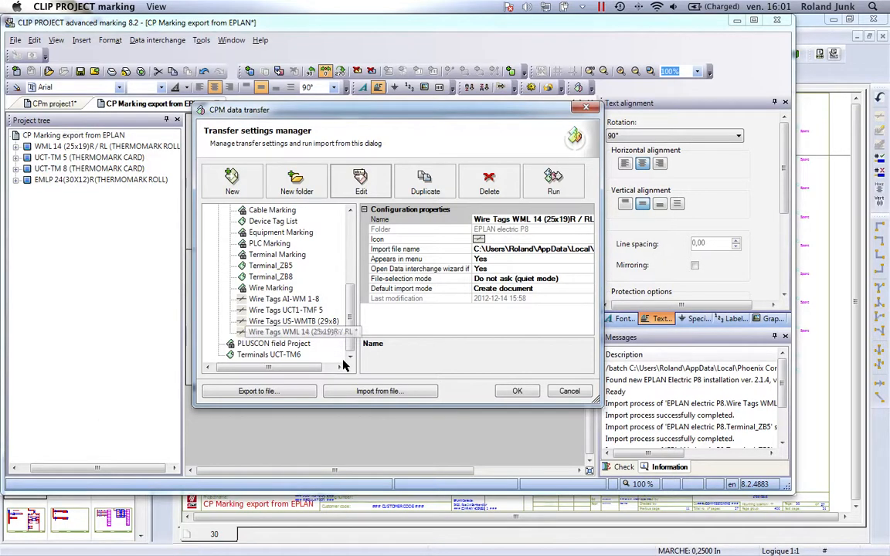
- Duplicate the Wire Tags WML 14 (25x19)R / RL transfer setting and rename the copy Wire Tags WML xxx
left_click(309, 332)
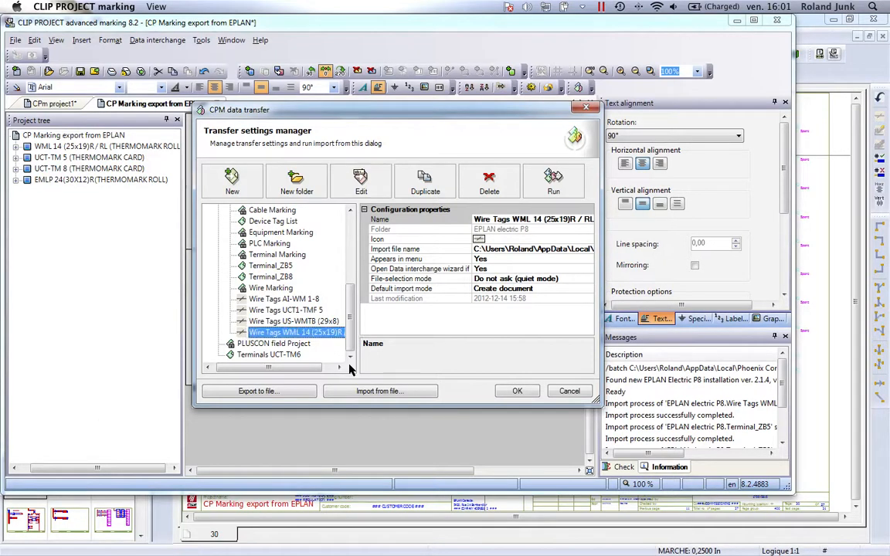
left_click(438, 189)
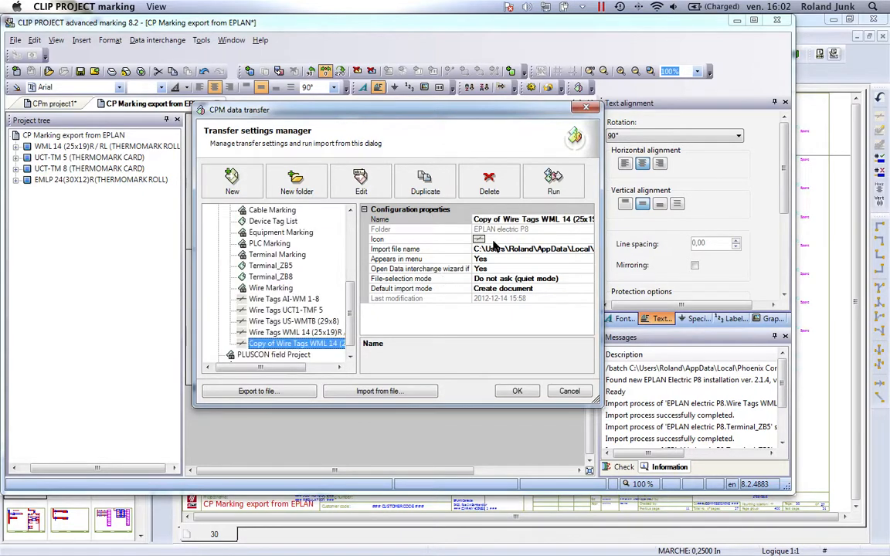
left_click(503, 219)
left_click_drag(501, 219, 442, 230)
key("Delete")
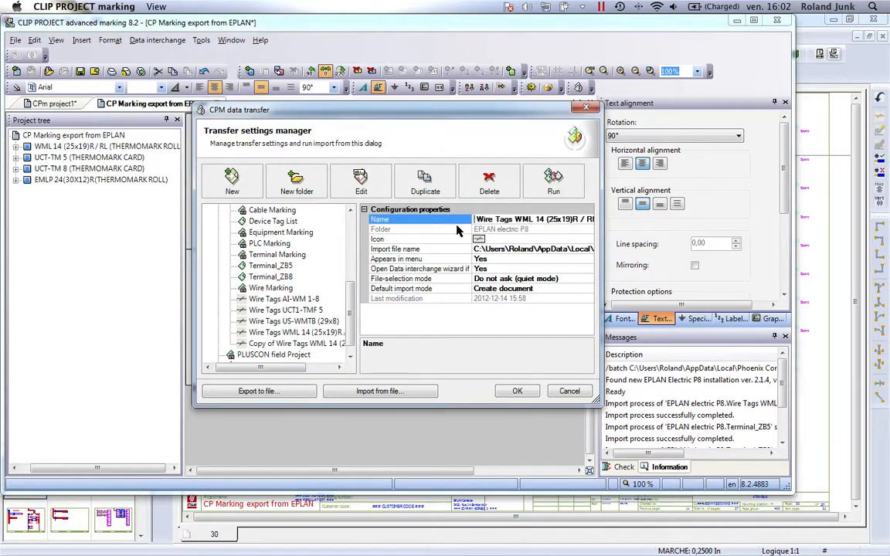
key("Return")
left_click(534, 219)
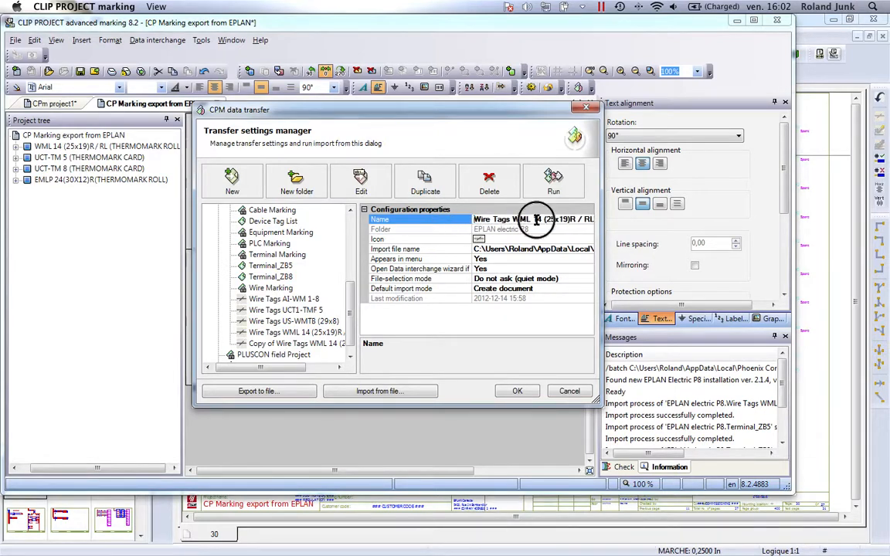
left_click_drag(532, 220, 621, 220)
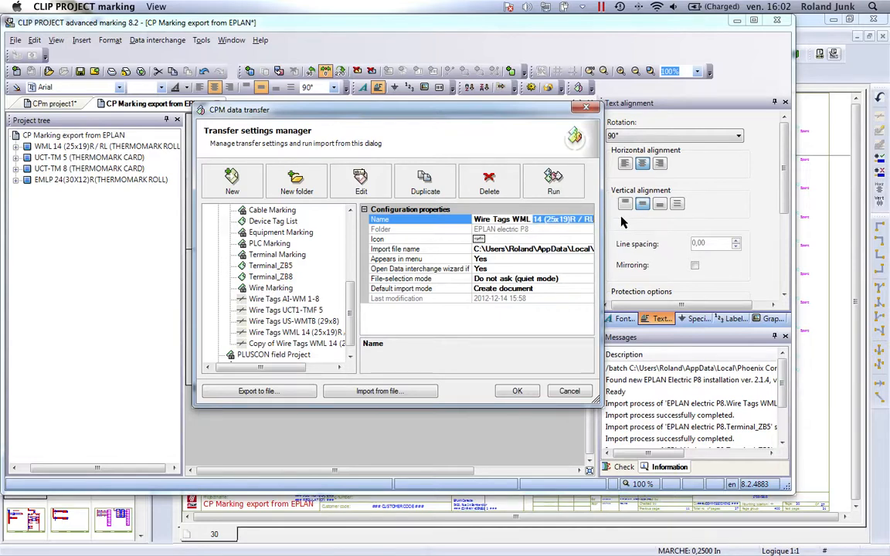
type("xxx")
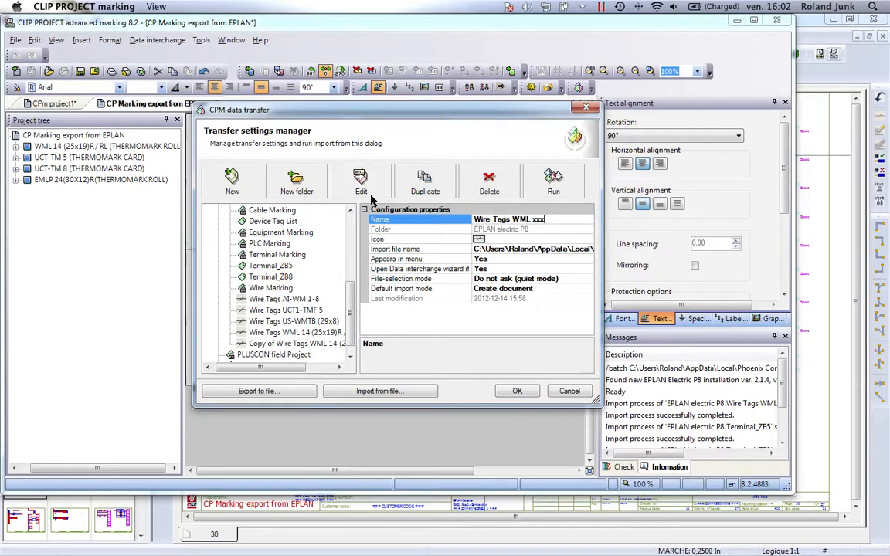
left_click(524, 240)
- Open the material mapping of the Wire Tags WML xxx setting and search the THERMOMARK ROLL materials for the Wire marking application
left_click(365, 183)
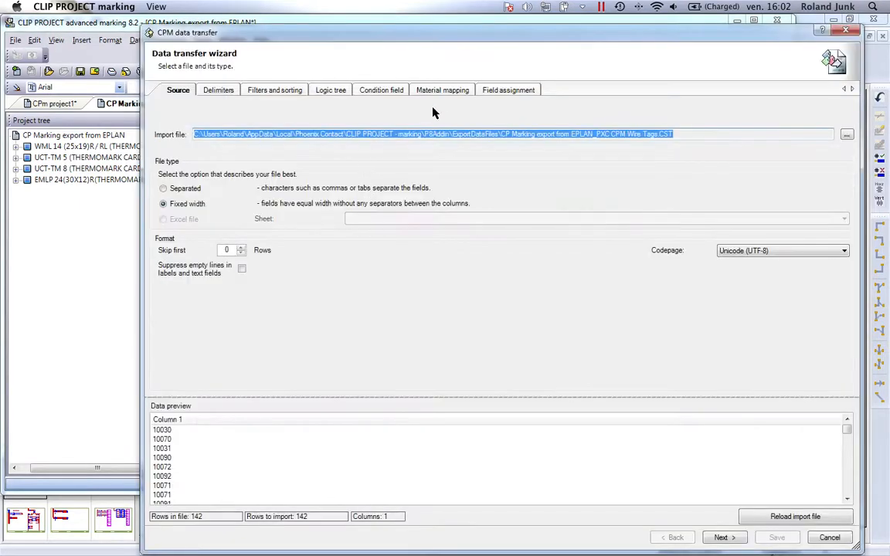
left_click(442, 91)
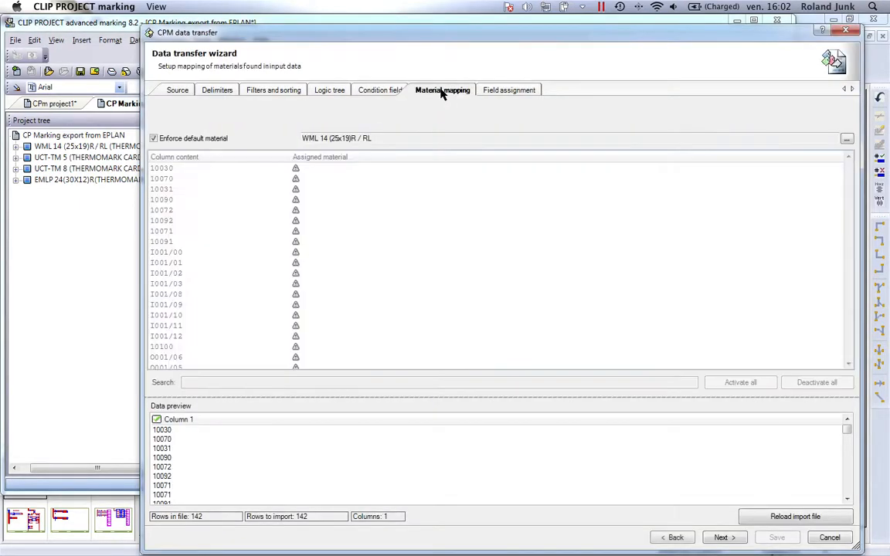
left_click(847, 139)
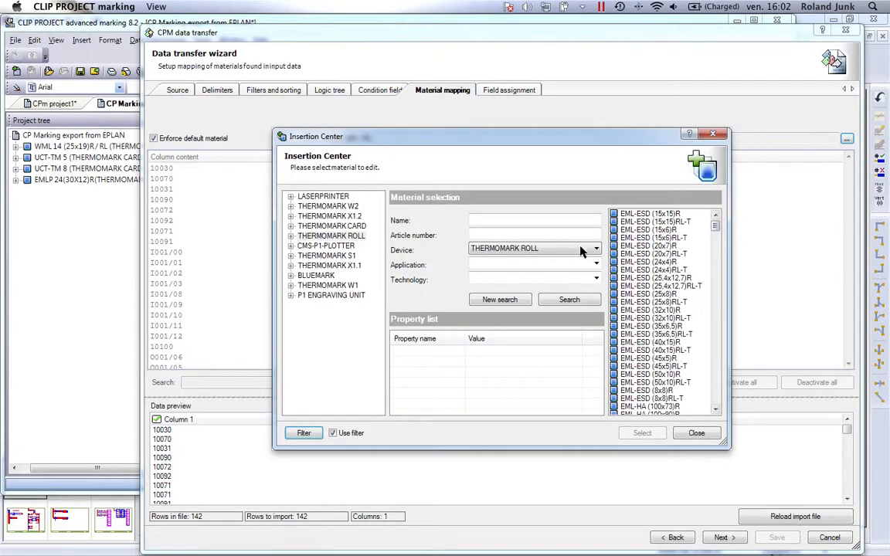
left_click(596, 265)
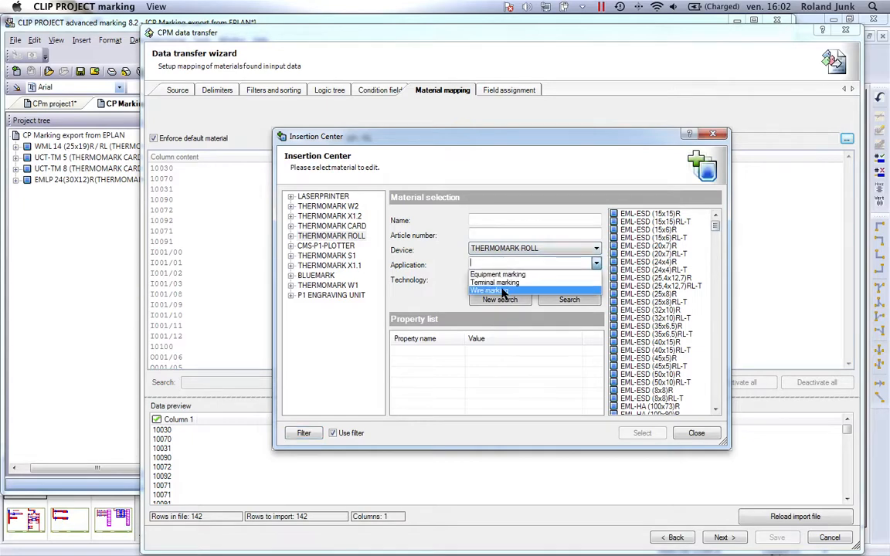
left_click(502, 291)
left_click_drag(582, 147, 416, 125)
left_click(570, 299)
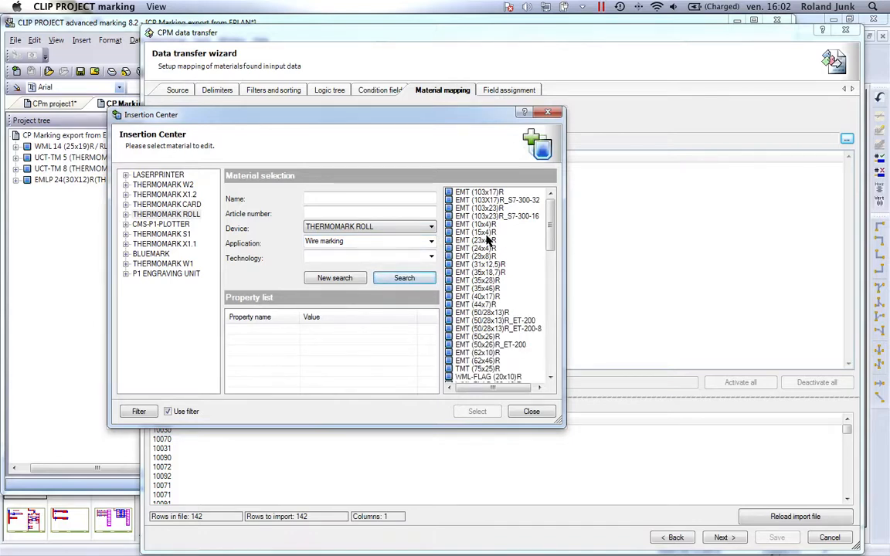
- Assign WML 36 (25x38)R as the default material and save the transfer setting
mouse_move(488, 239)
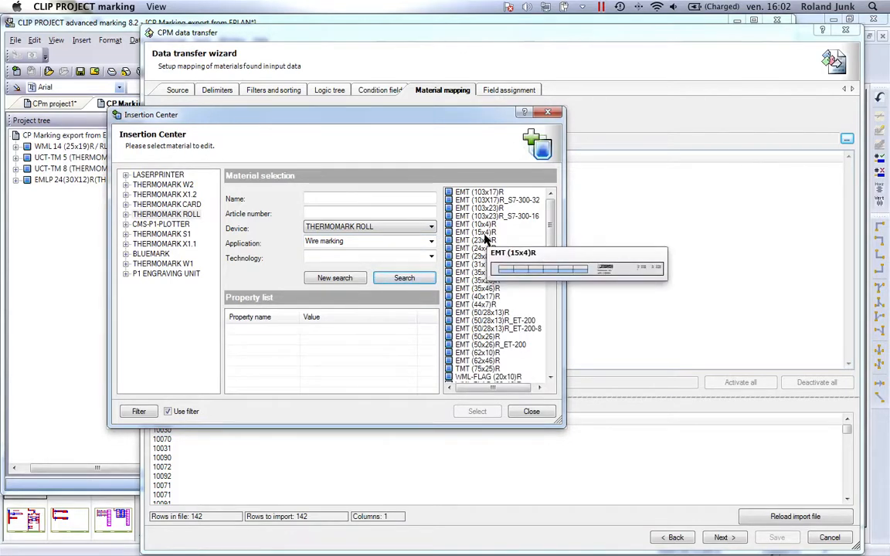
scroll(499, 262, "down", 6)
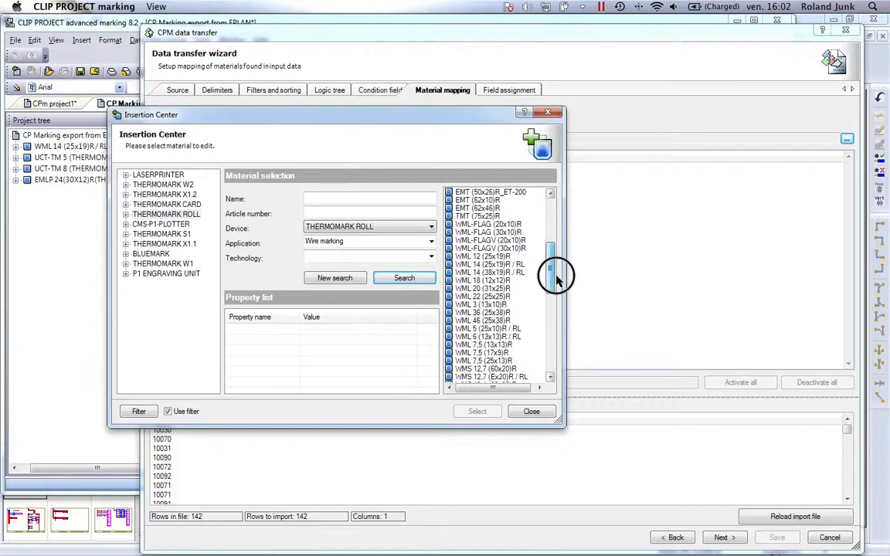
left_click(476, 313)
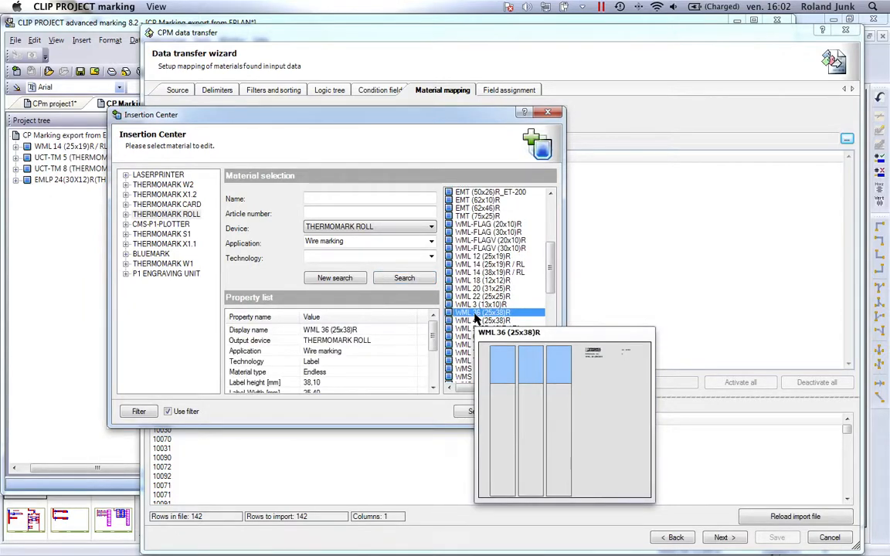
left_click(469, 414)
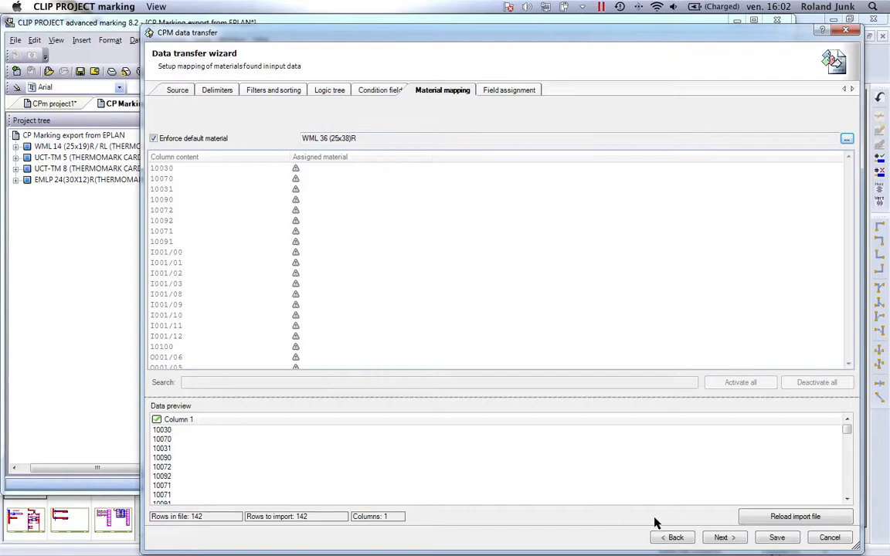
left_click(779, 538)
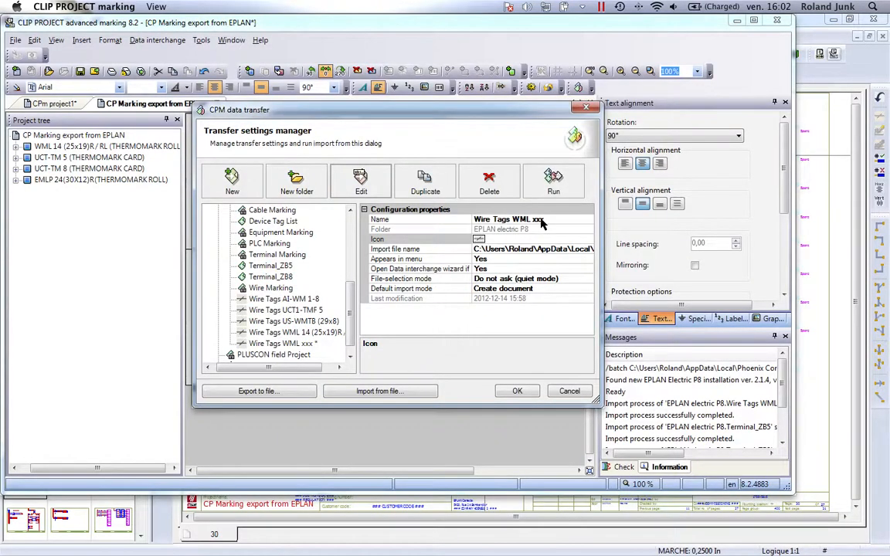
- Rename the Wire Tags WML xxx transfer setting as Wire Tags WML 36 and close the Transfer settings manager with the changes accepted
left_click(544, 220)
double_click(538, 220)
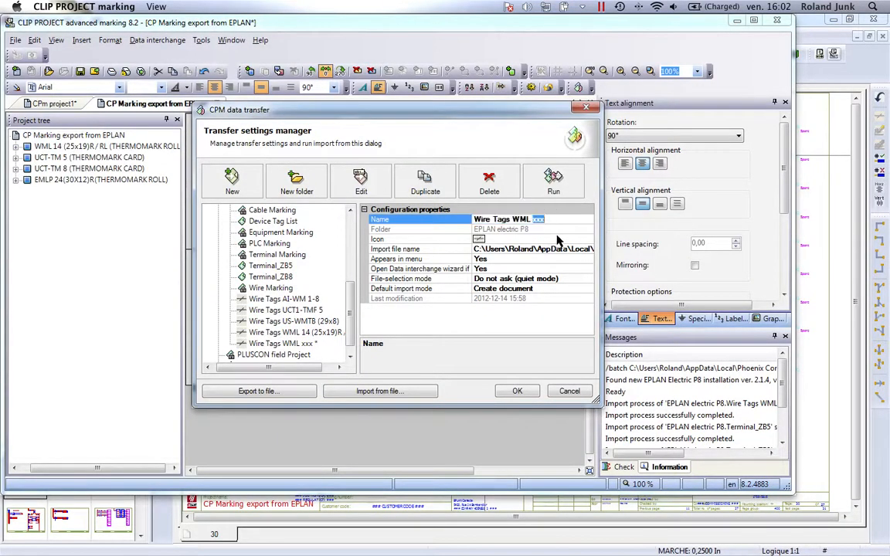
type("36")
left_click(519, 392)
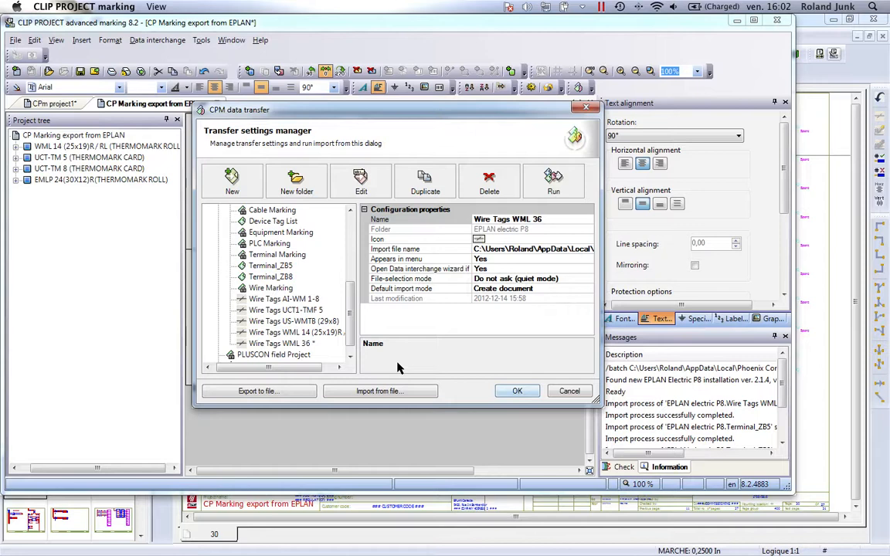
left_click(517, 391)
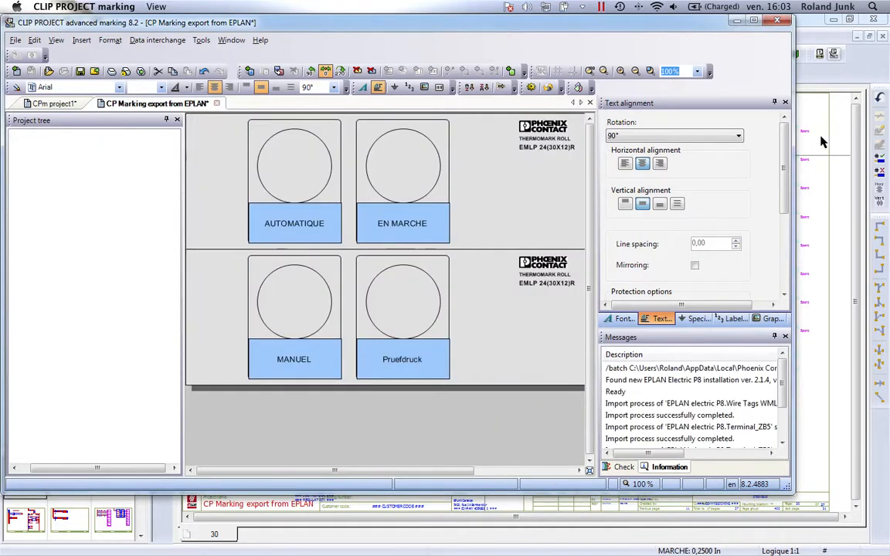
- Switch to EPLAN and reopen the CLIP PROJECT marking export dialog to refresh its list of import configurations
left_click(821, 142)
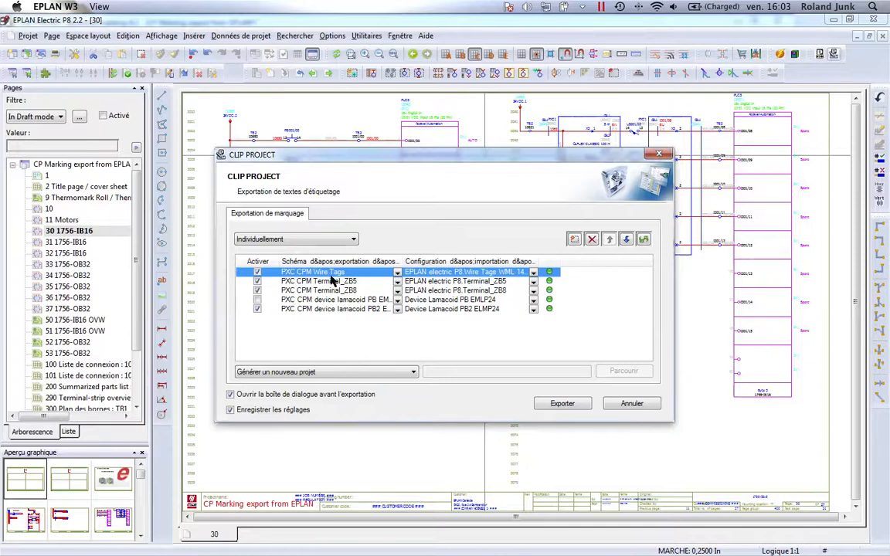
left_click(532, 276)
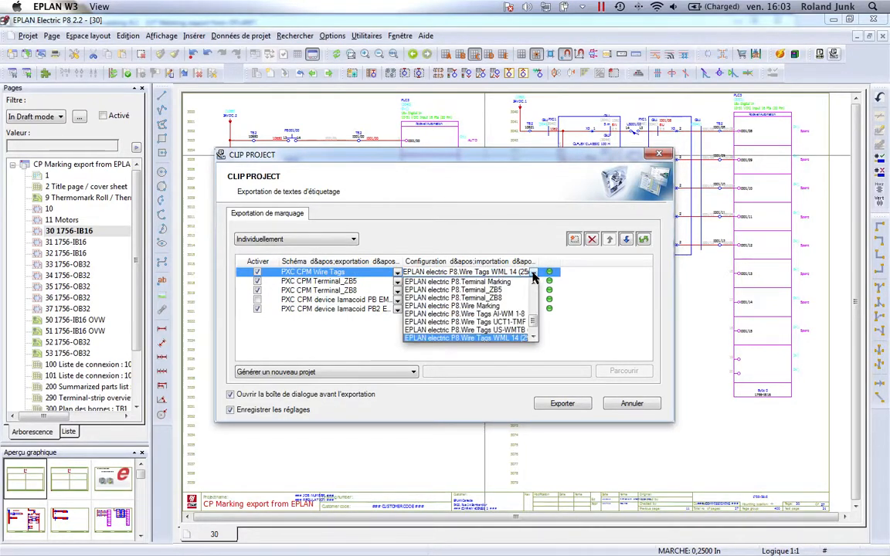
left_click(533, 338)
left_click(533, 338)
scroll(510, 306, "up", 5)
left_click(554, 359)
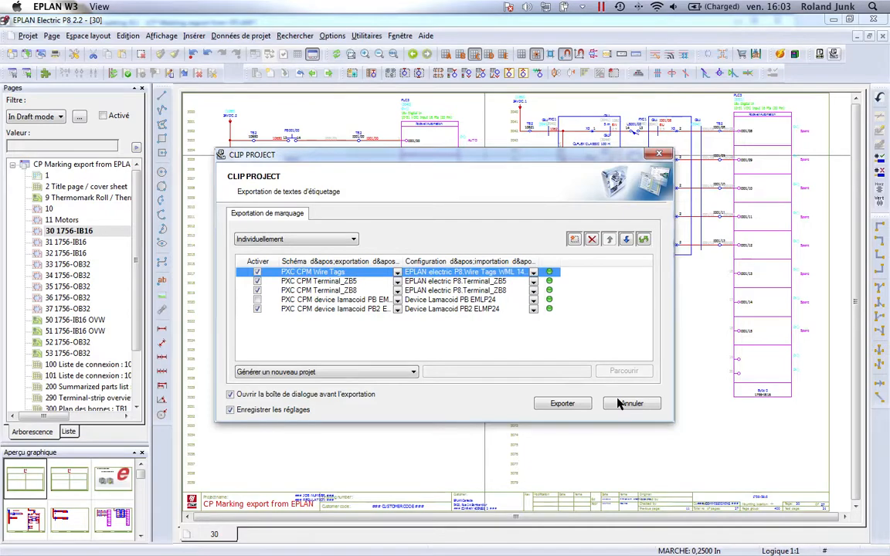
left_click(634, 405)
left_click(835, 54)
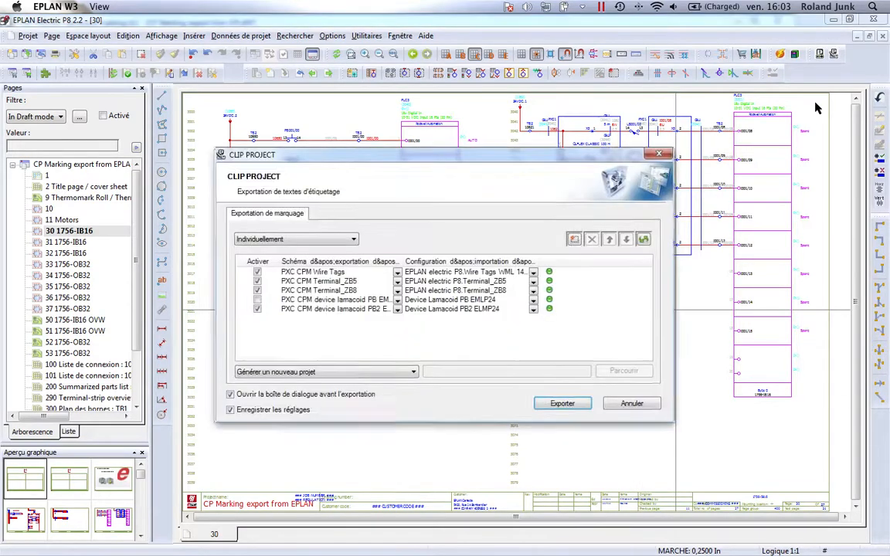
- Assign the Wire Tags WML 36 import configuration to the PXC CPM Wire Tags export scheme and close the dialog without exporting
left_click(534, 273)
left_click(533, 338)
left_click(534, 338)
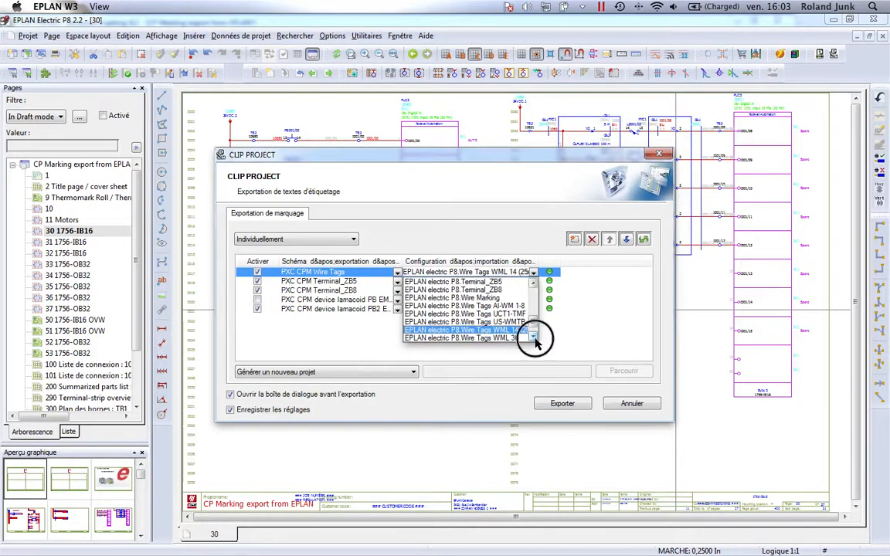
left_click(513, 332)
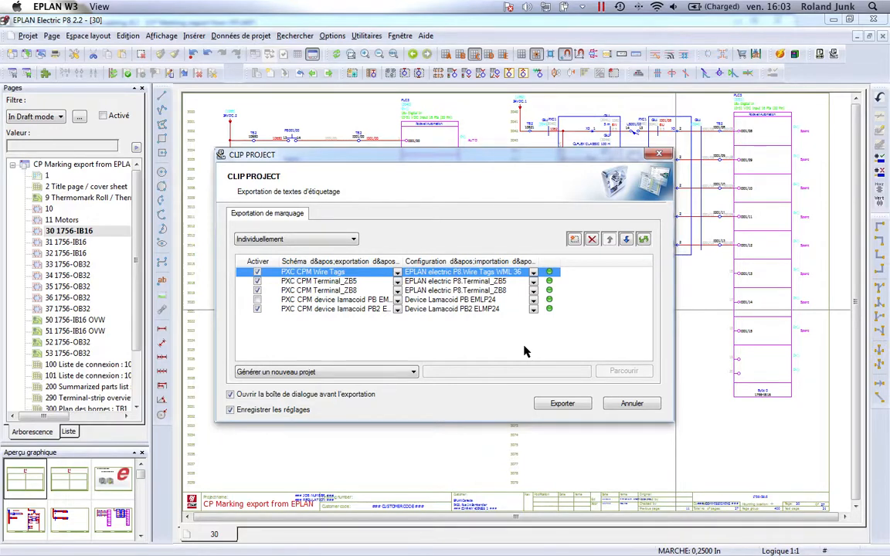
key("Escape")
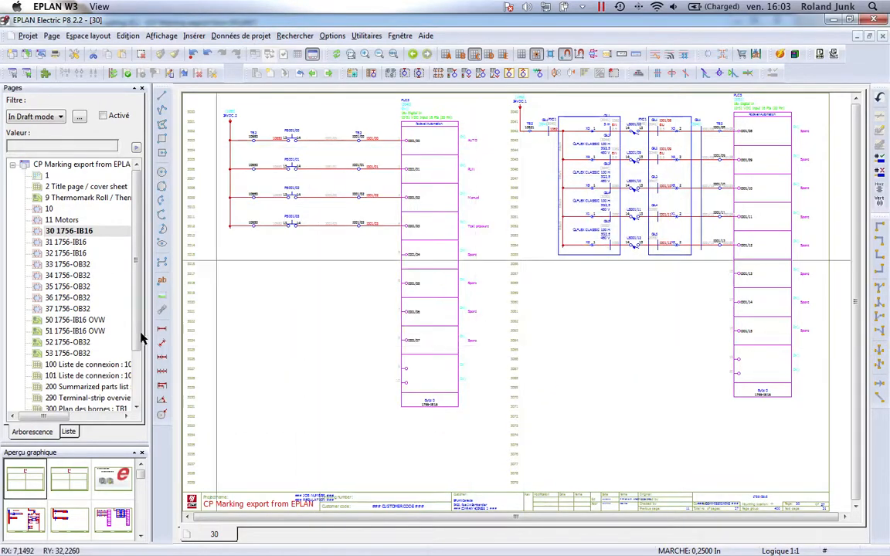
- Open page 300, the TB1 terminal diagram, and examine the part numbers in its terminal rows up close
left_click(89, 409)
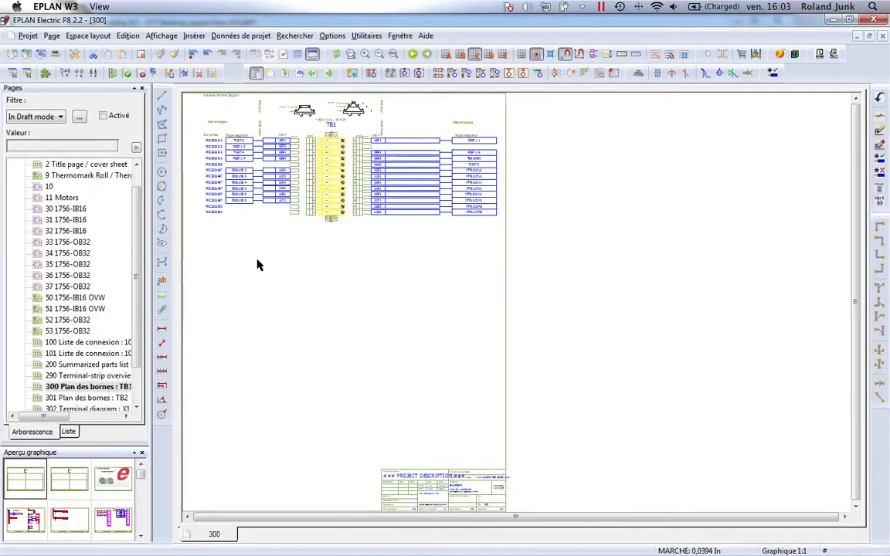
key("z")
left_click(194, 121)
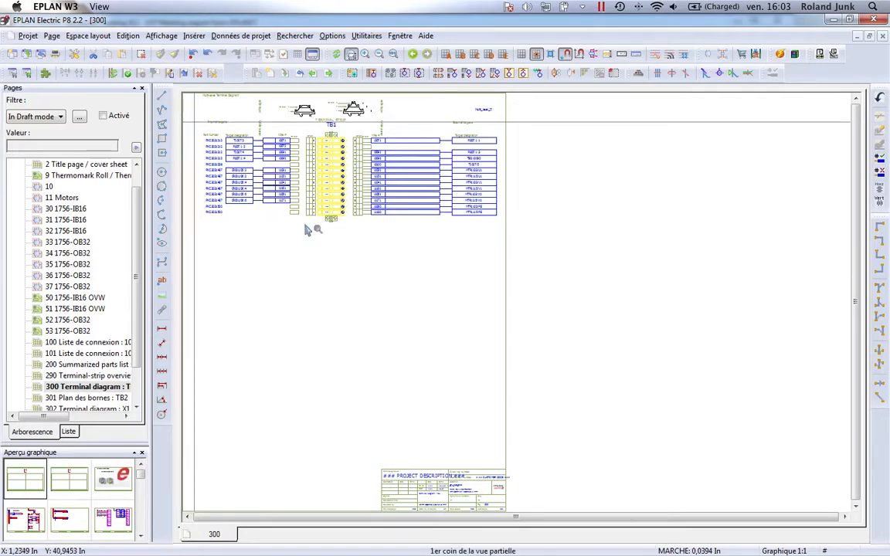
left_click(367, 242)
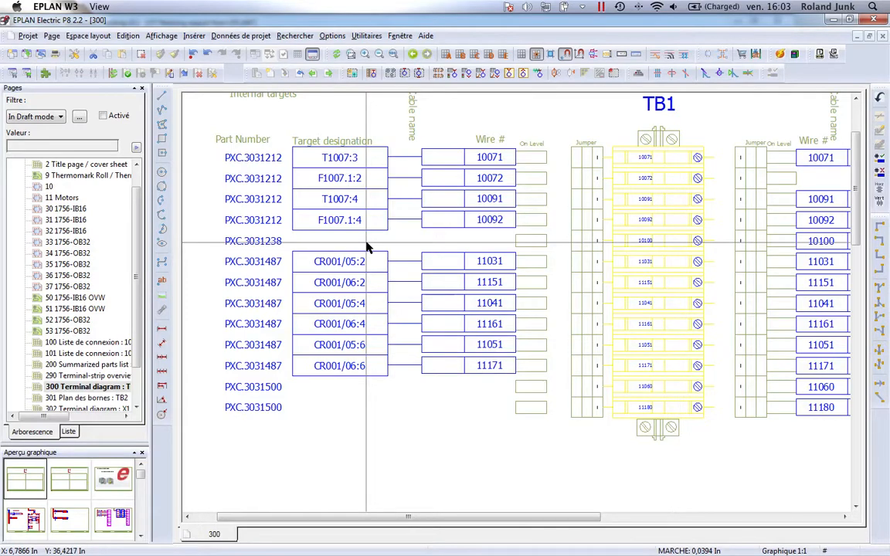
left_click(264, 160)
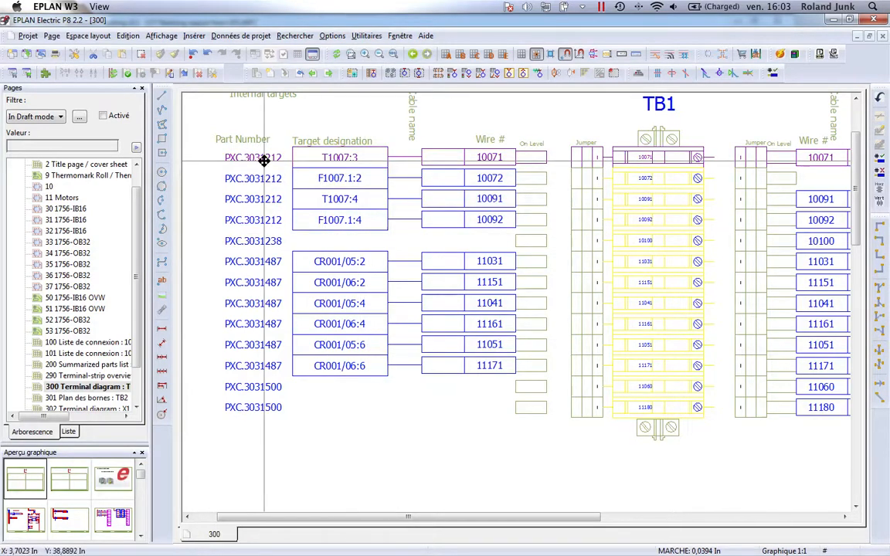
left_click(262, 303)
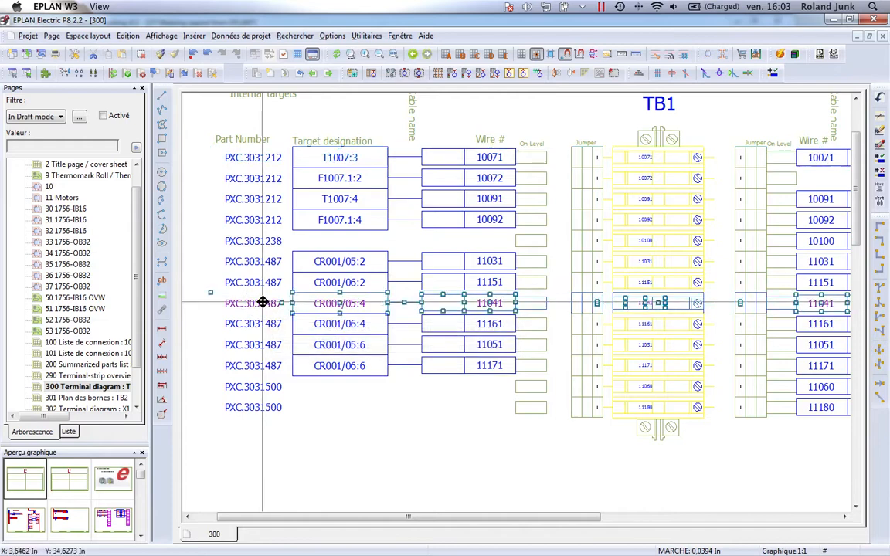
- Open the labelling settings of the PXC CPM Terminal_ZB5 scheme and display its ZB5 parts1 function filter
left_click(367, 36)
mouse_move(376, 53)
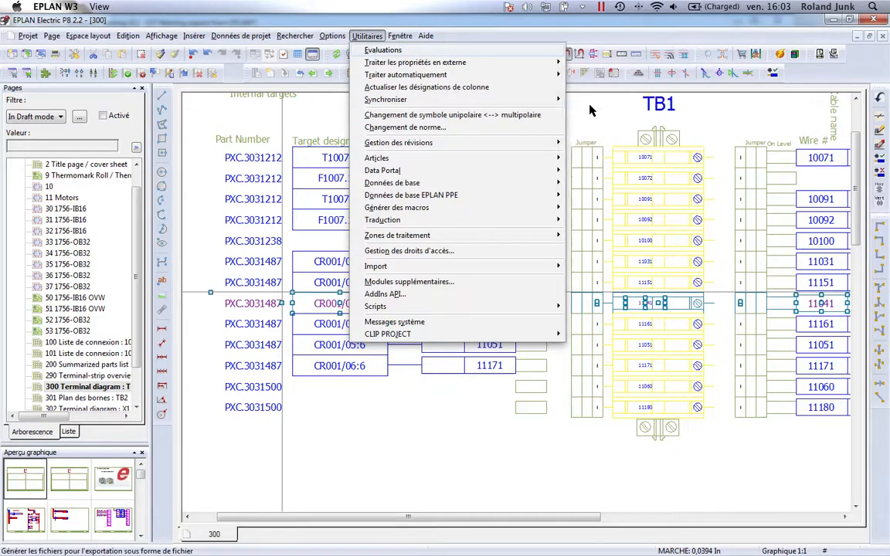
left_click(596, 103)
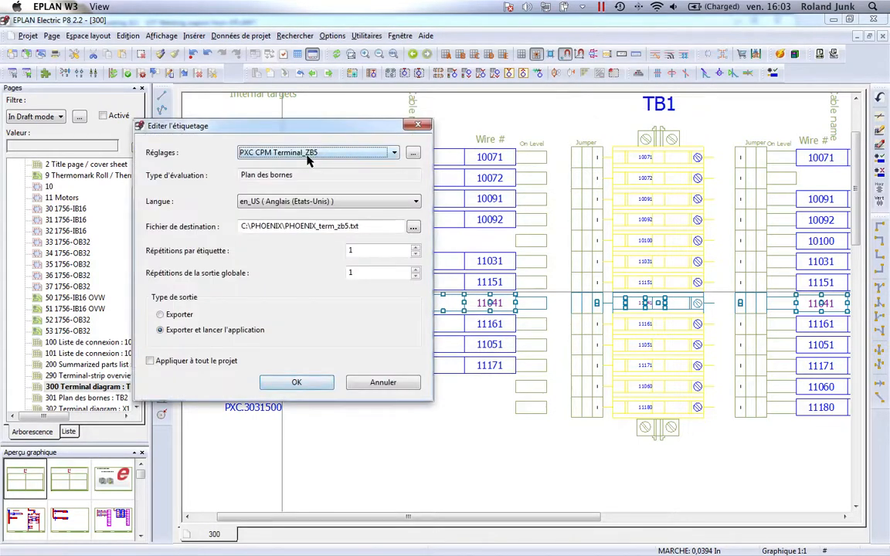
left_click(413, 152)
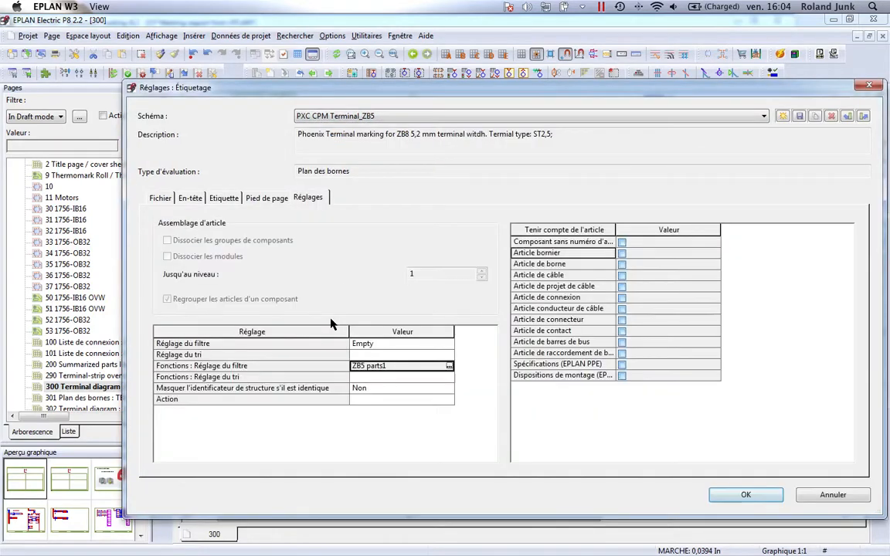
left_click(450, 367)
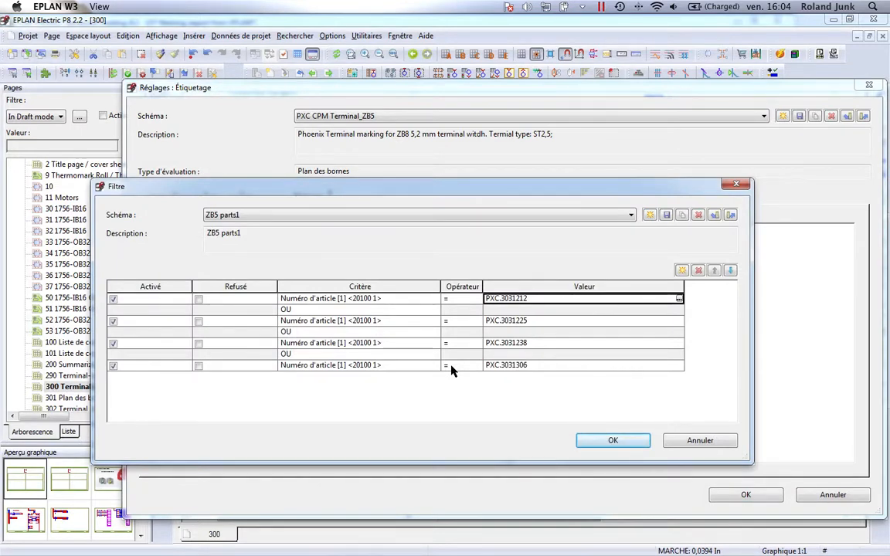
- Review the article number criteria and values of the ZB5 parts1 filter, and leave the labelling dialogs without exporting
left_click(411, 301)
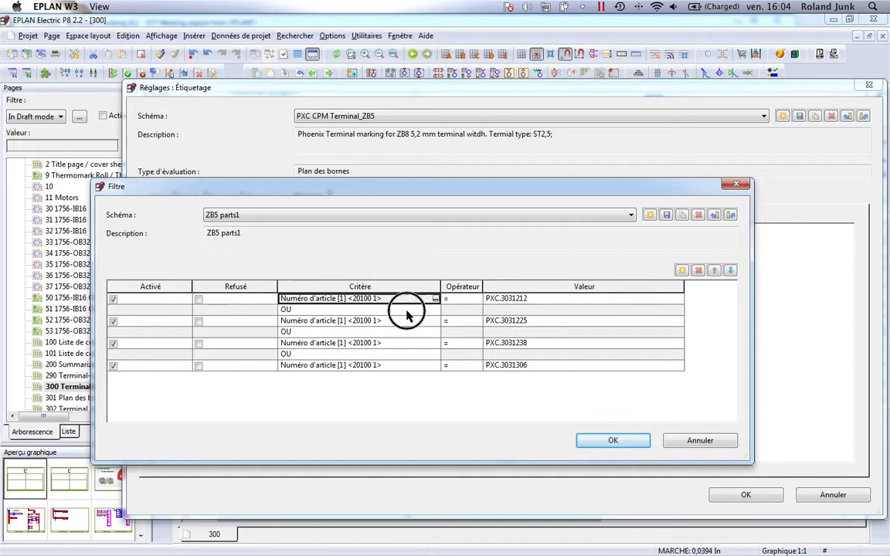
left_click(407, 312)
left_click(544, 302)
left_click(541, 321)
left_click(541, 342)
left_click(551, 369)
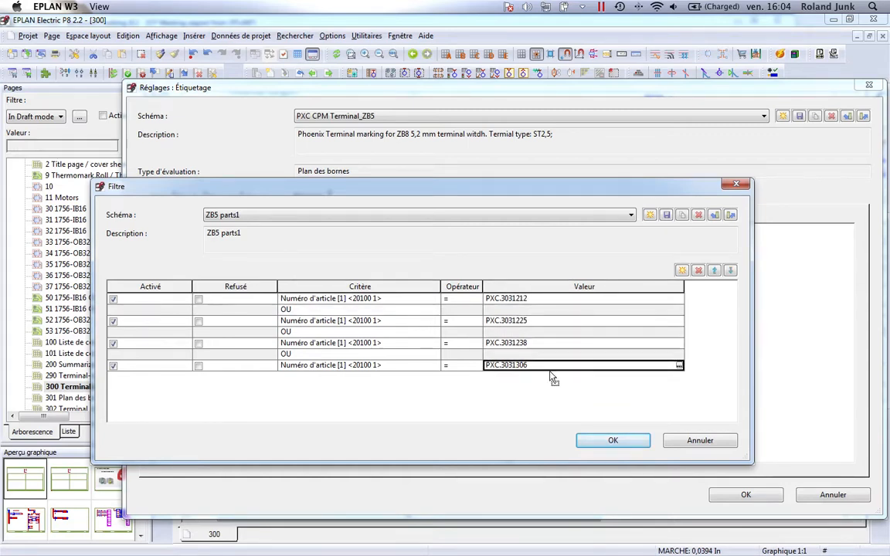
left_click(604, 445)
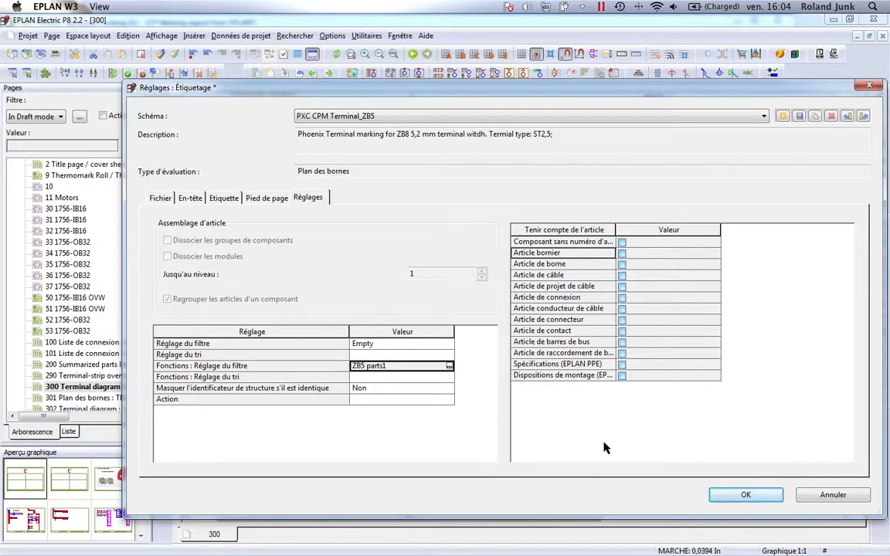
left_click(731, 494)
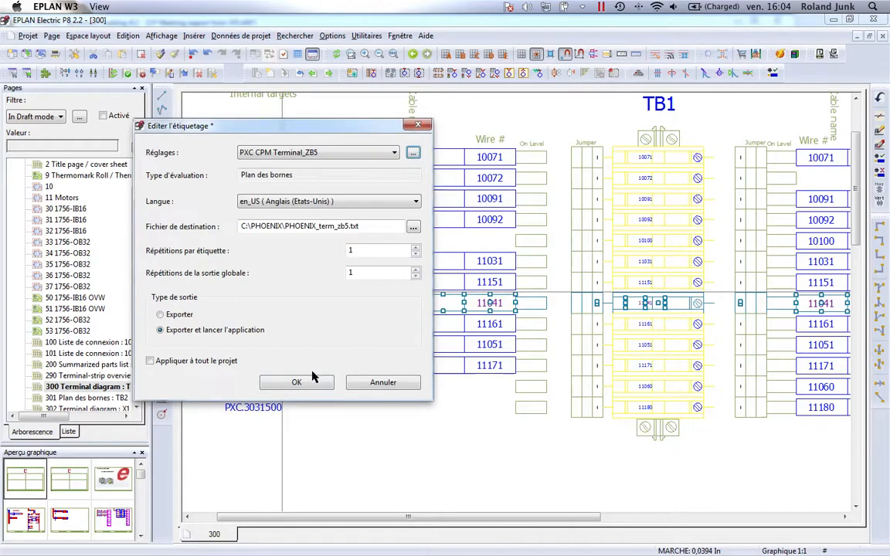
left_click(297, 382)
left_click(362, 268)
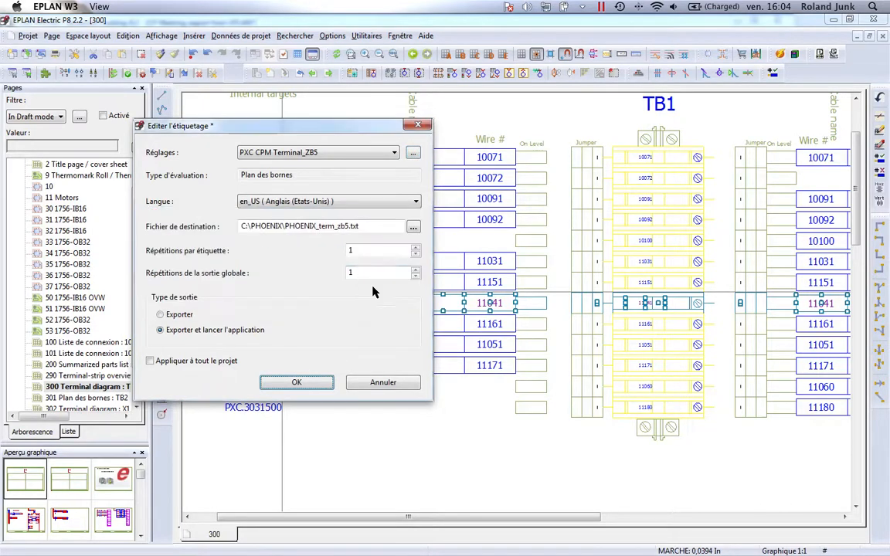
left_click(387, 384)
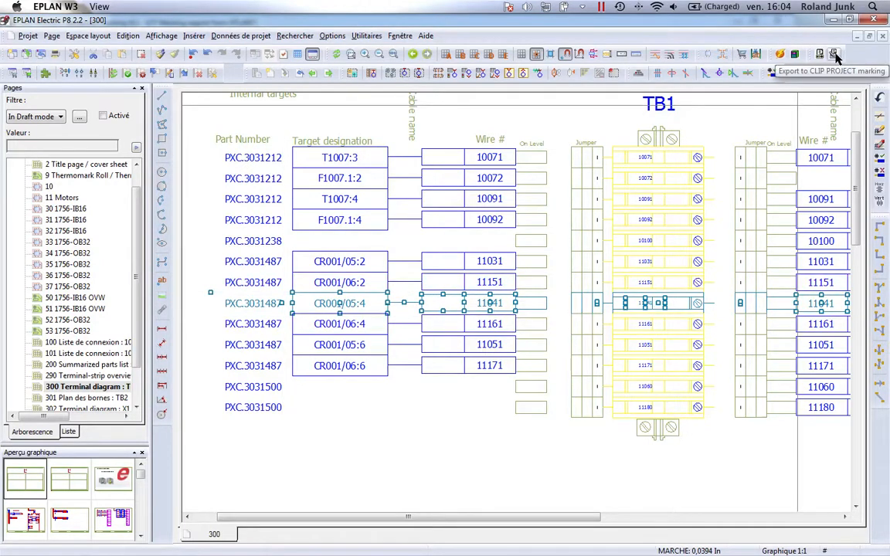
- Open the CLIP PROJECT configuration in EPLAN and display its marking export settings
left_click(365, 35)
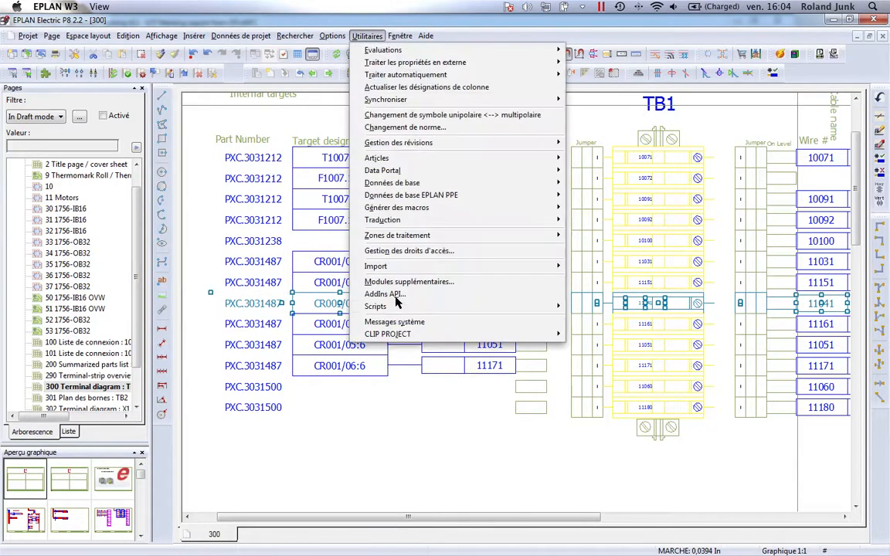
mouse_move(389, 334)
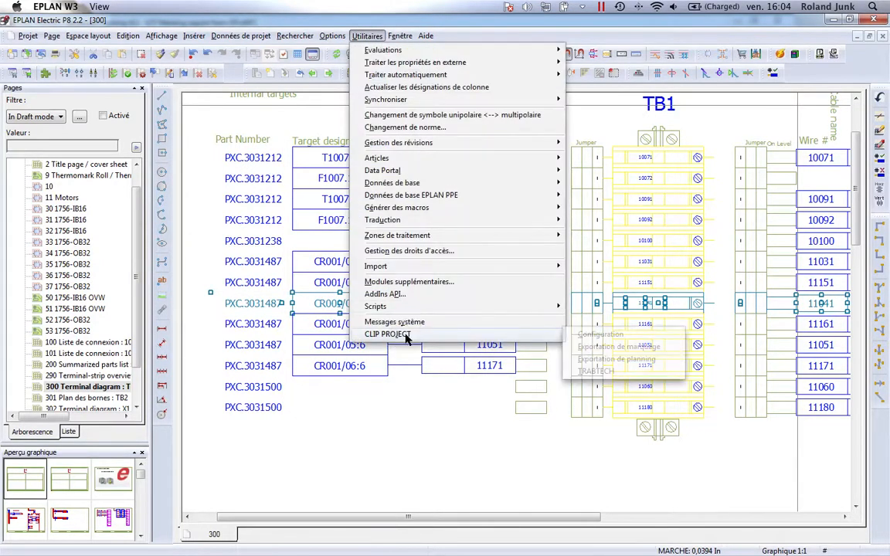
left_click(601, 334)
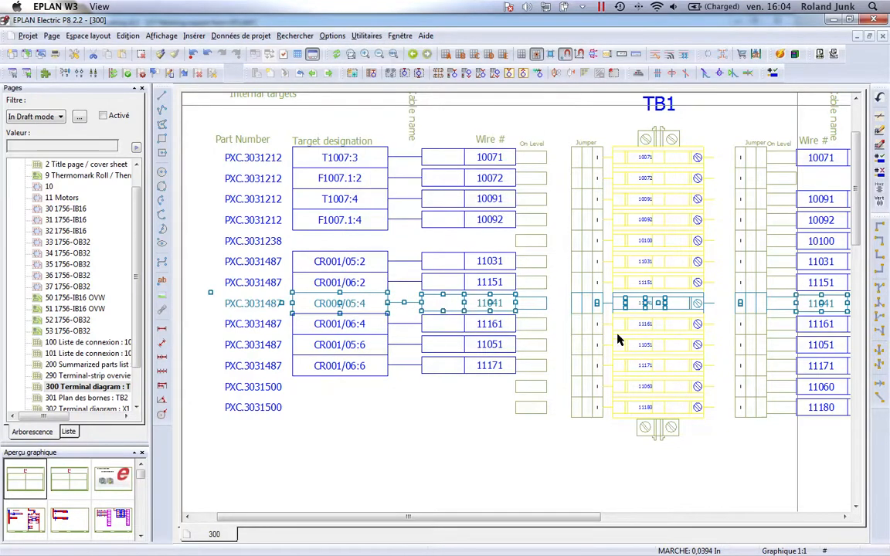
left_click(362, 215)
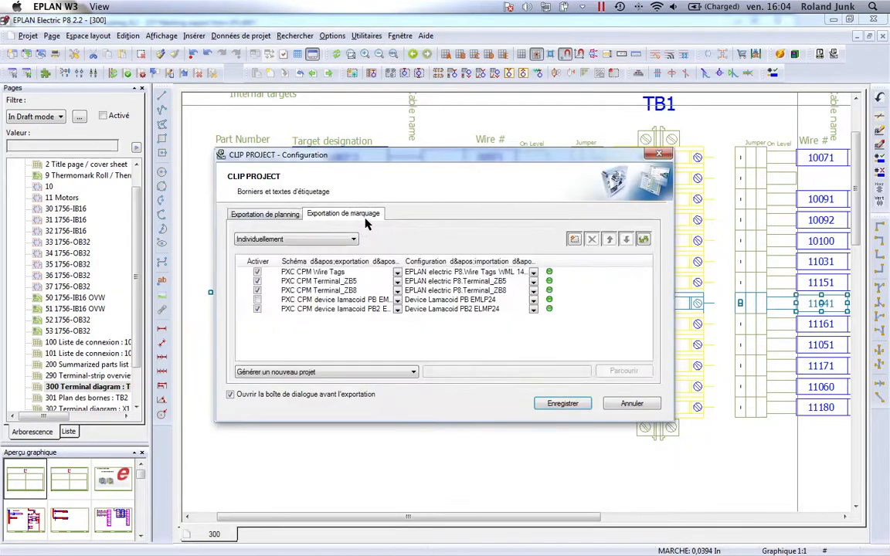